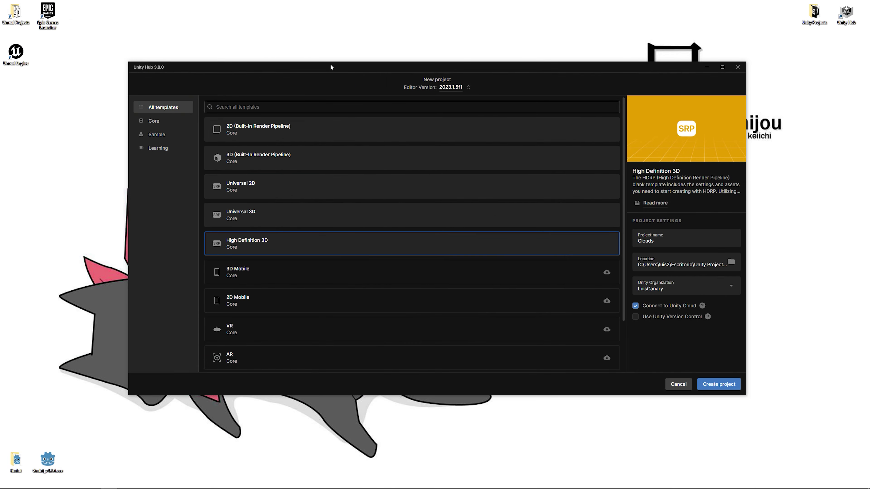
Step: Preview the Universal 3D and 3D Sample Scene (URP) templates, starting the sample's download
{"action": "left_click_drag", "start_coordinate": [329, 65], "coordinate": [361, 60]}
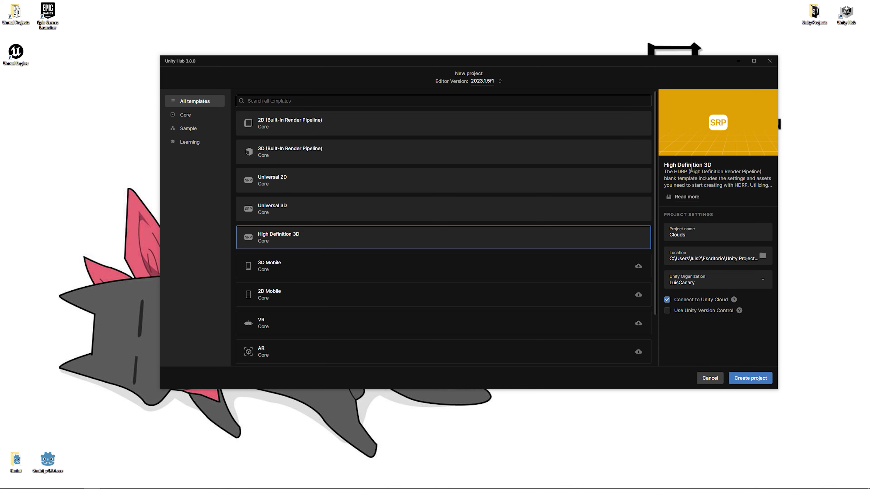
{"action": "left_click_drag", "start_coordinate": [690, 171], "coordinate": [760, 172]}
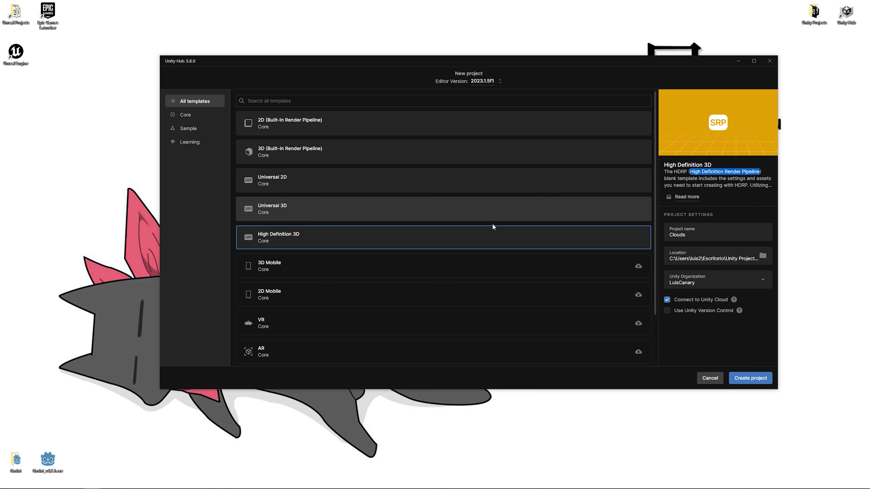
{"action": "left_click", "coordinate": [307, 215]}
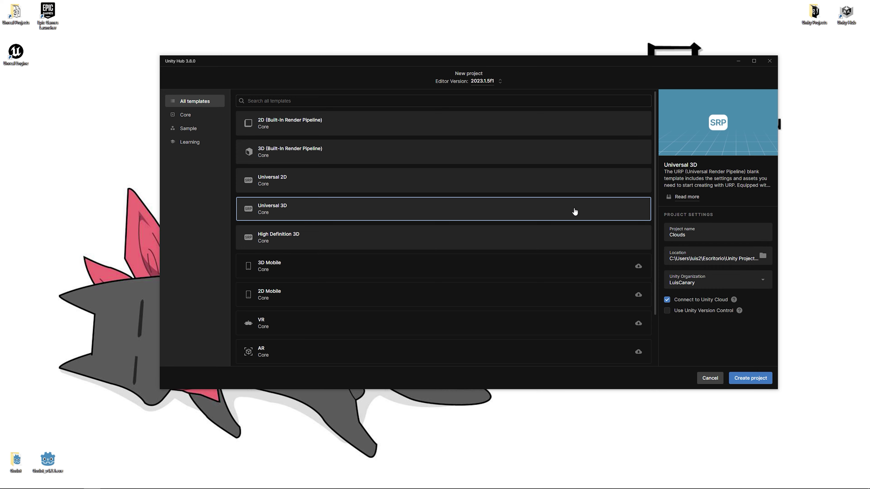
{"action": "scroll", "coordinate": [311, 284], "scroll_direction": "down", "scroll_amount": 2}
{"action": "left_click", "coordinate": [273, 323]}
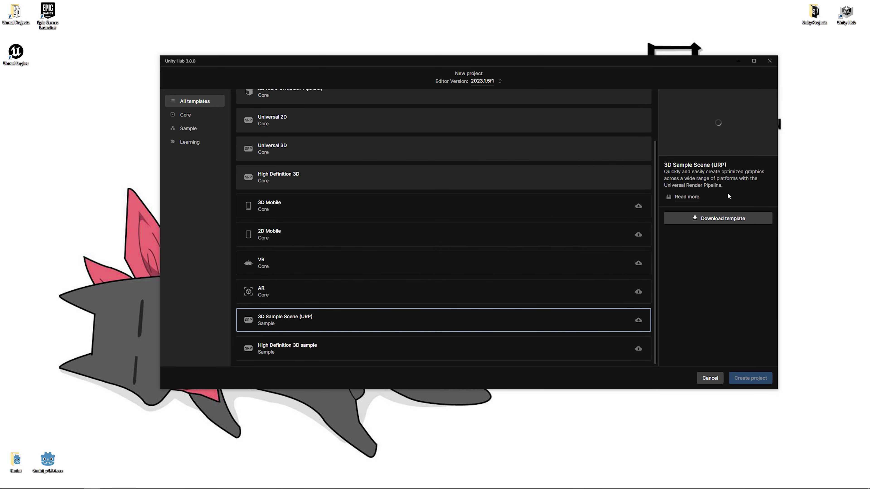
{"action": "left_click", "coordinate": [720, 220]}
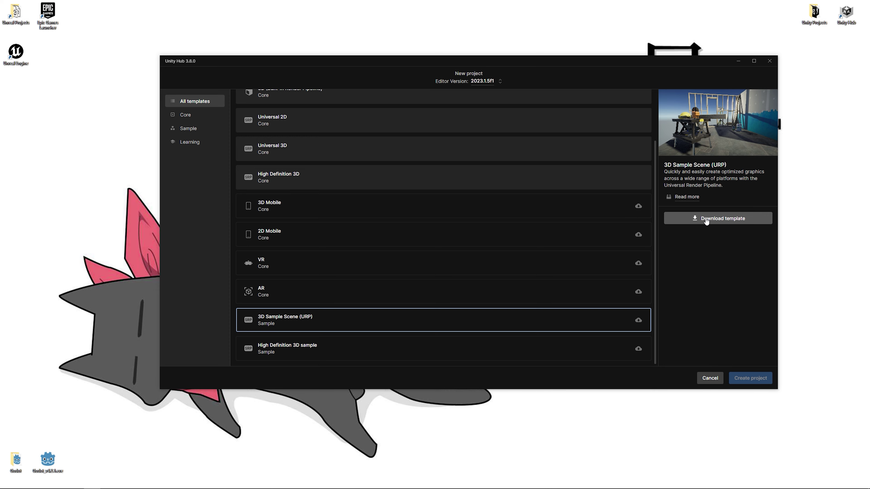
{"action": "scroll", "coordinate": [291, 185], "scroll_direction": "up", "scroll_amount": 2}
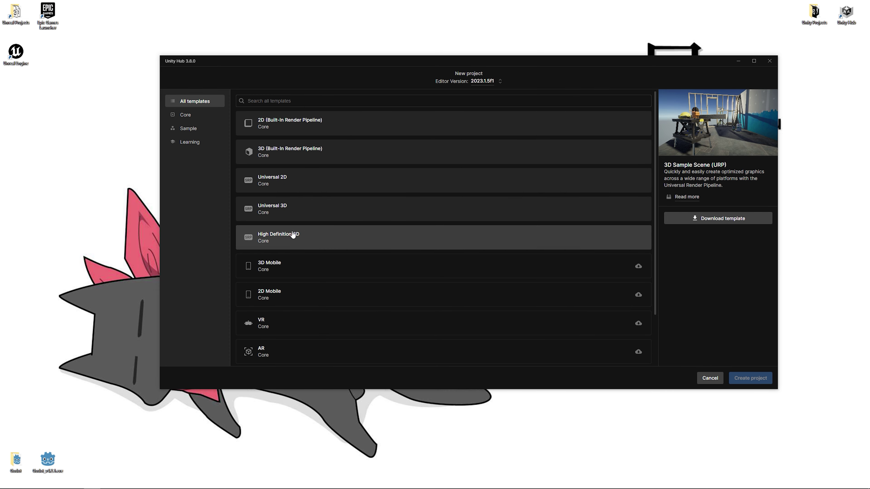
Step: Create the Clouds project from the High Definition 3D template without Unity Cloud
{"action": "left_click", "coordinate": [281, 240]}
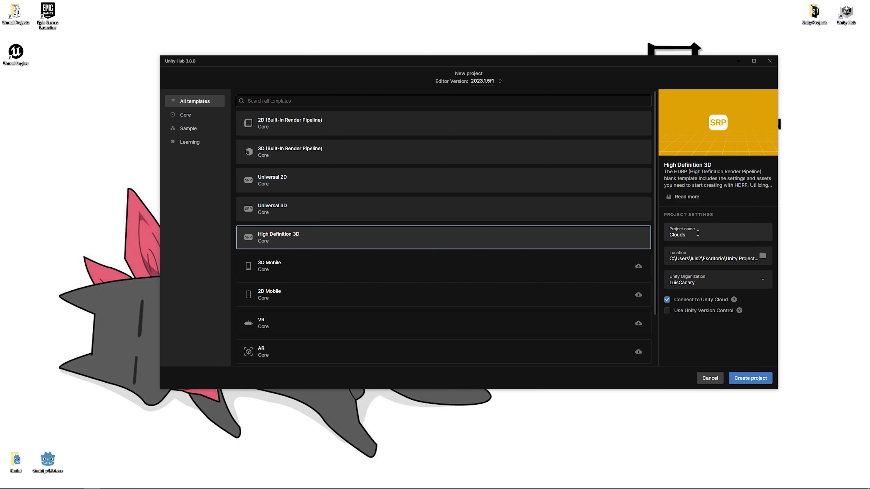
{"action": "type", "text": "Clouds"}
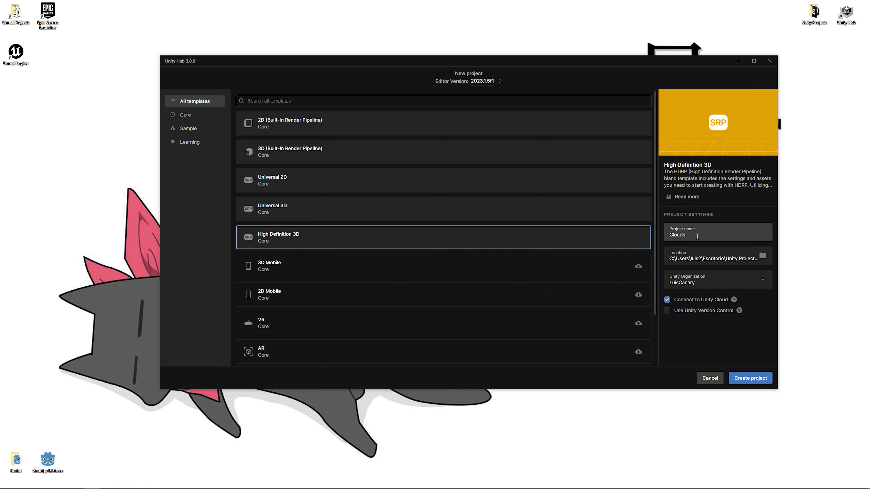
{"action": "left_click", "coordinate": [678, 301]}
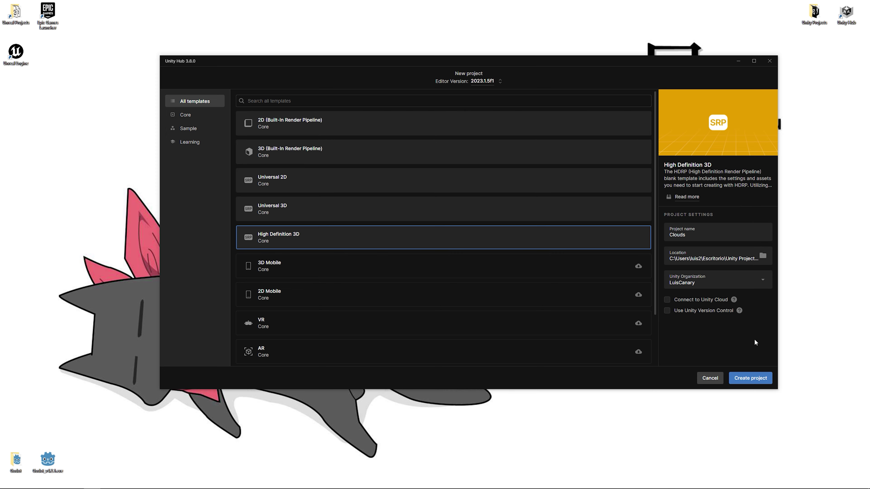
{"action": "left_click", "coordinate": [755, 379]}
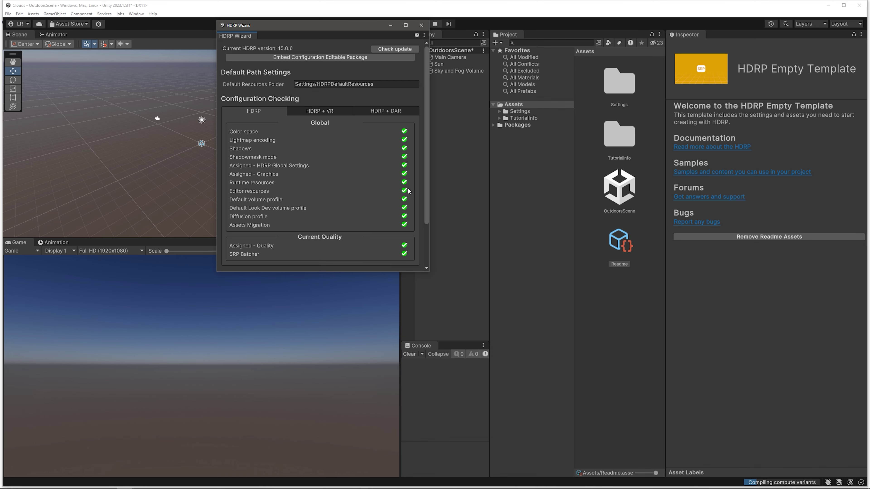
Step: Close the HDRP Wizard, deselect the Readme, and tilt the Scene view toward the sky
{"action": "left_click", "coordinate": [419, 28]}
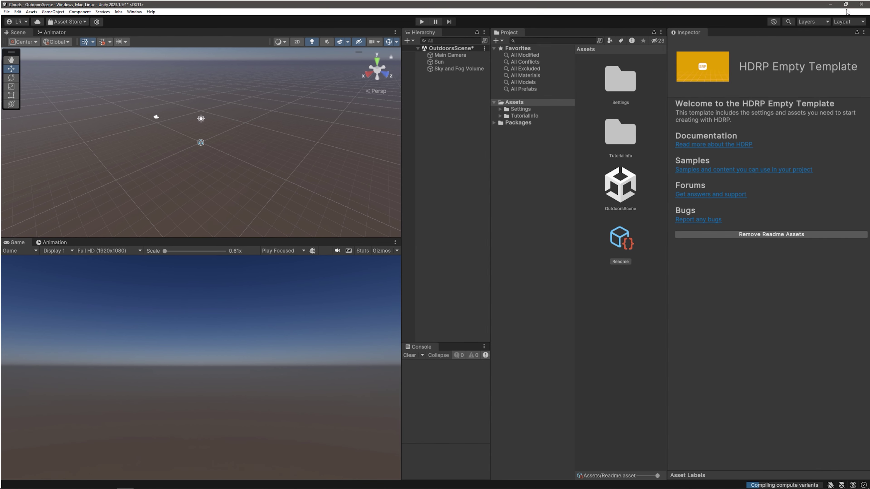
{"action": "left_click", "coordinate": [621, 223]}
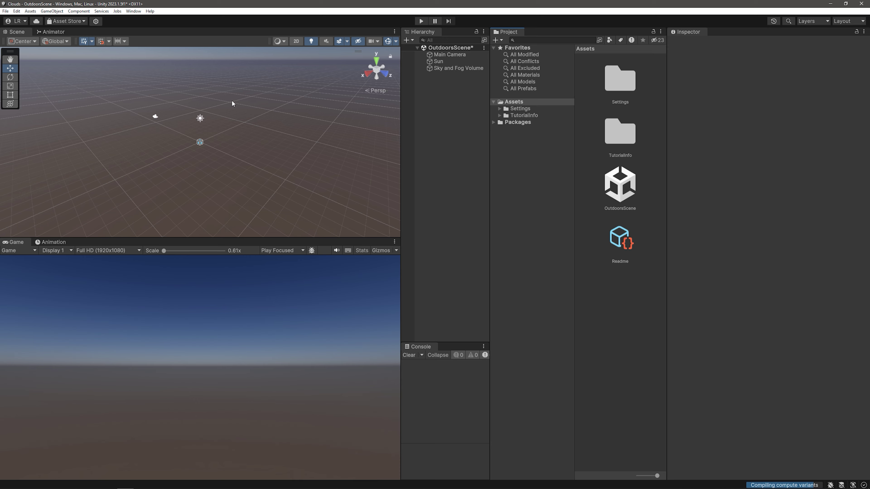
{"action": "right_click_drag", "start_coordinate": [259, 137], "coordinate": [263, 132]}
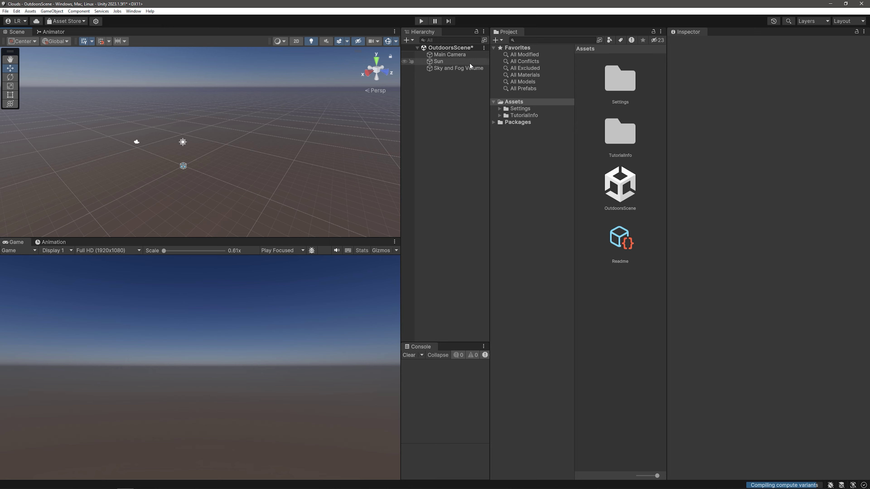
Step: Add a Volumetric Clouds override to the Sky and Fog Volume, found by searching 'clo'
{"action": "left_click", "coordinate": [454, 67]}
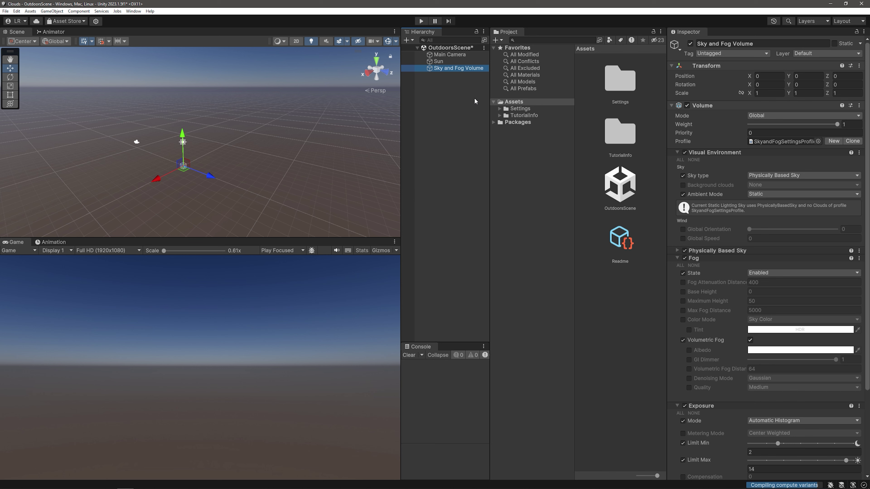
{"action": "scroll", "coordinate": [699, 152], "scroll_direction": "down", "scroll_amount": 3}
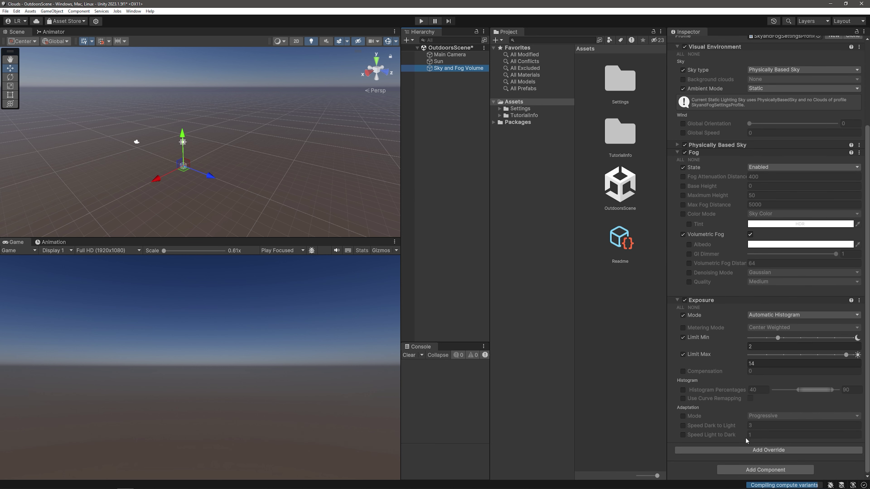
{"action": "left_click", "coordinate": [760, 451]}
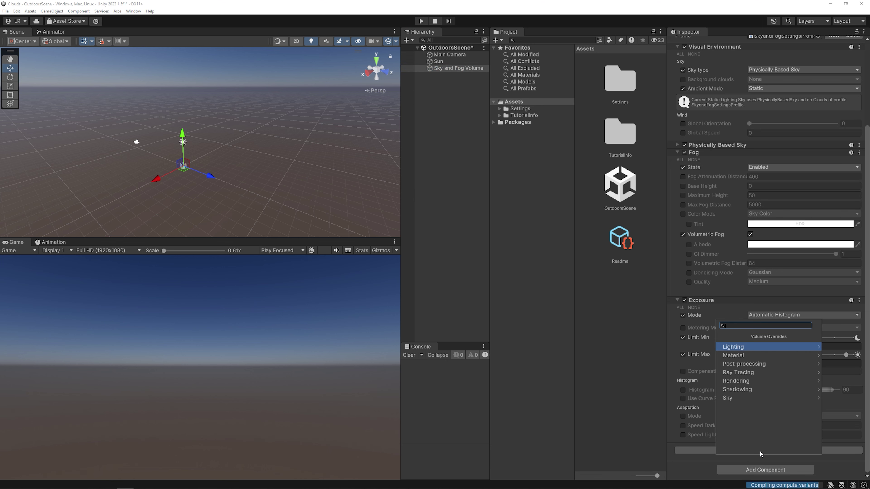
{"action": "type", "text": "clo"}
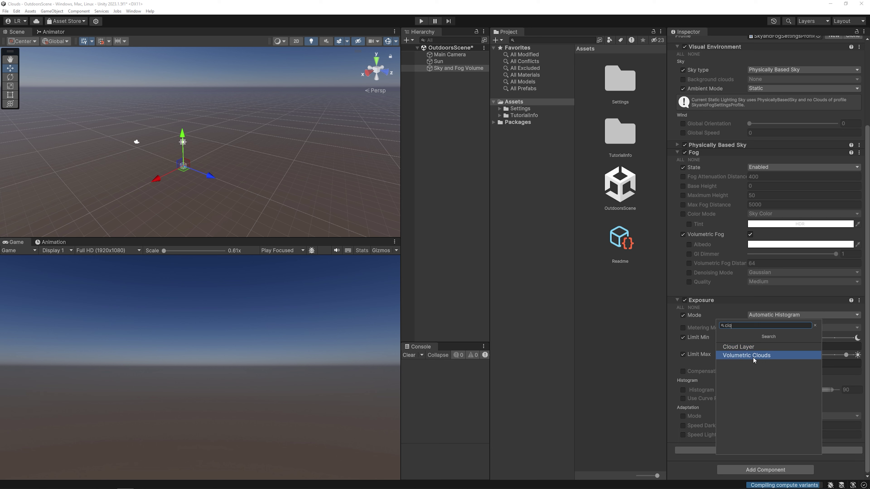
{"action": "left_click", "coordinate": [761, 357]}
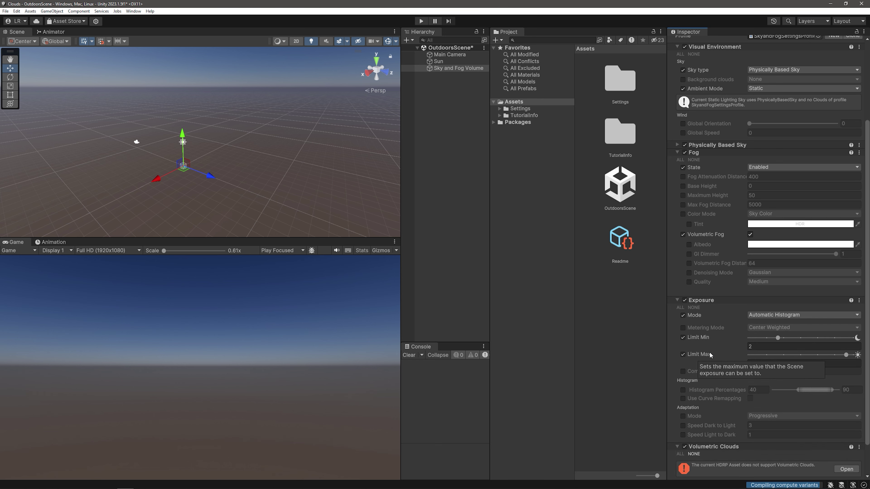
{"action": "scroll", "coordinate": [710, 348], "scroll_direction": "down", "scroll_amount": 2}
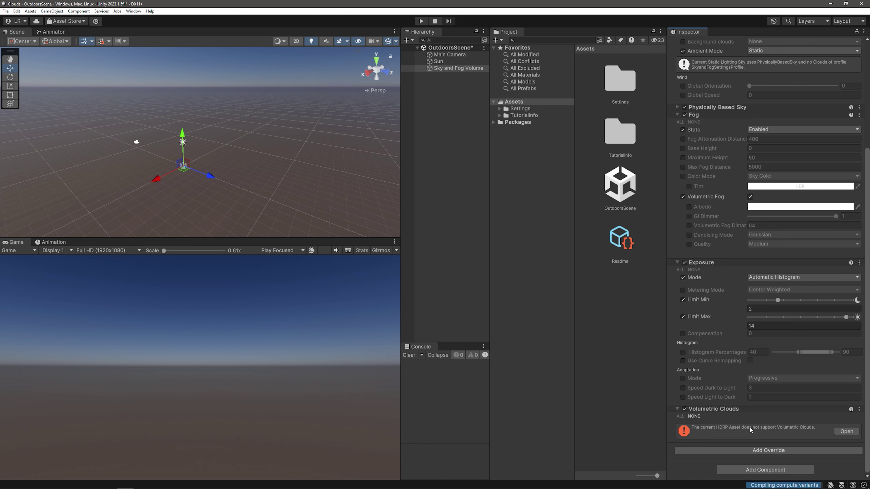
{"action": "left_click", "coordinate": [847, 432]}
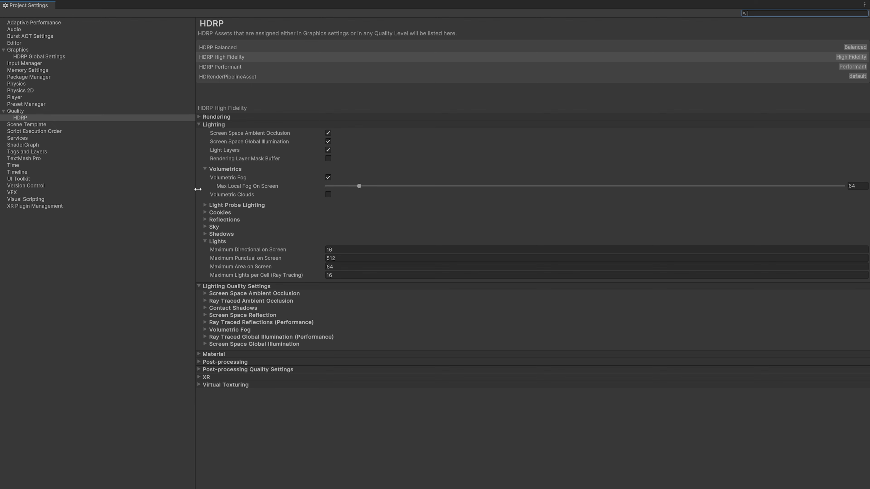
Step: Enable Volumetric Clouds under Lighting > Volumetrics in Quality > HDRP, then close Project Settings
{"action": "mouse_move", "coordinate": [256, 187]}
{"action": "left_click", "coordinate": [329, 197]}
{"action": "left_click", "coordinate": [865, 5]}
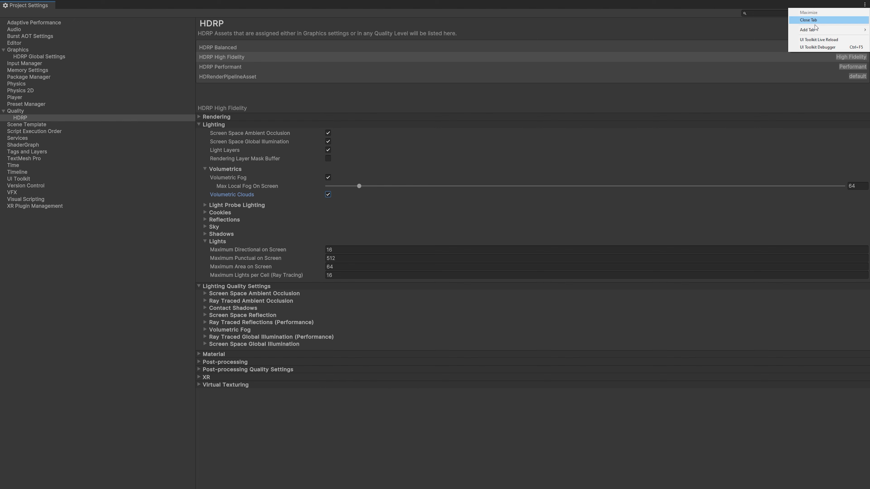
{"action": "left_click", "coordinate": [815, 22]}
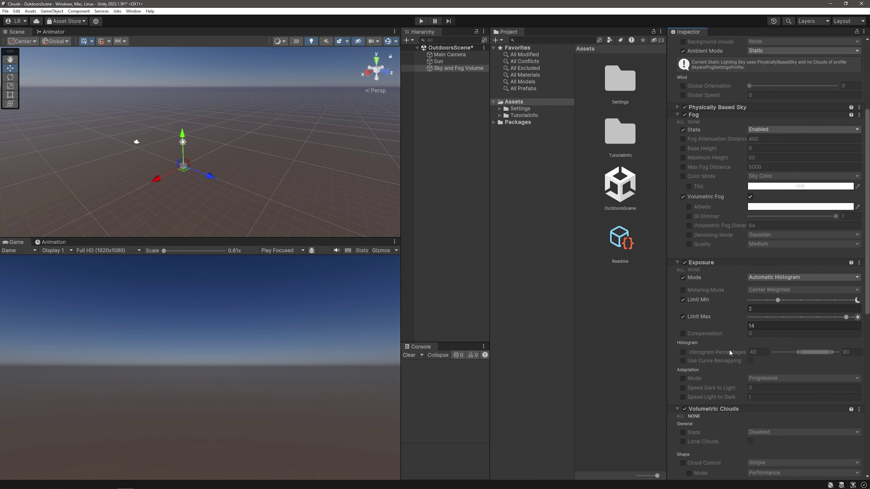
Step: Set the Volumetric Clouds State override to Enabled and tilt the Scene view up
{"action": "scroll", "coordinate": [730, 351], "scroll_direction": "down", "scroll_amount": 5}
{"action": "scroll", "coordinate": [697, 344], "scroll_direction": "down", "scroll_amount": 5}
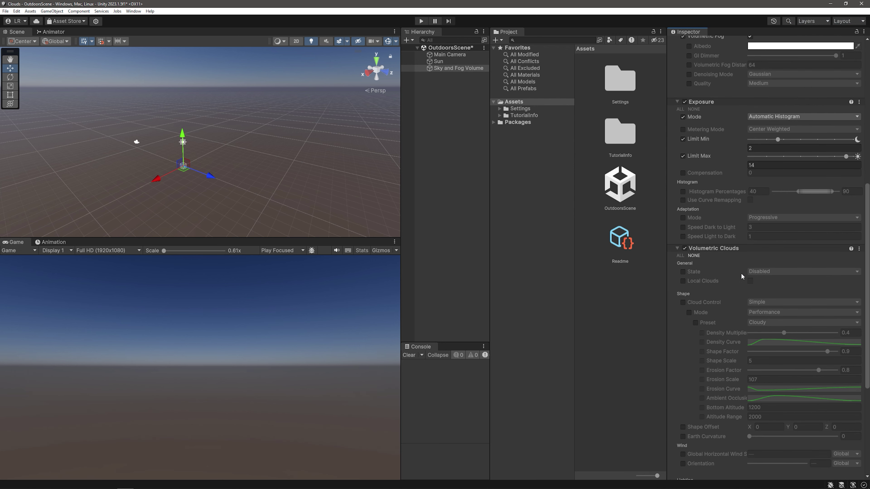
{"action": "left_click", "coordinate": [803, 272]}
{"action": "left_click", "coordinate": [768, 286]}
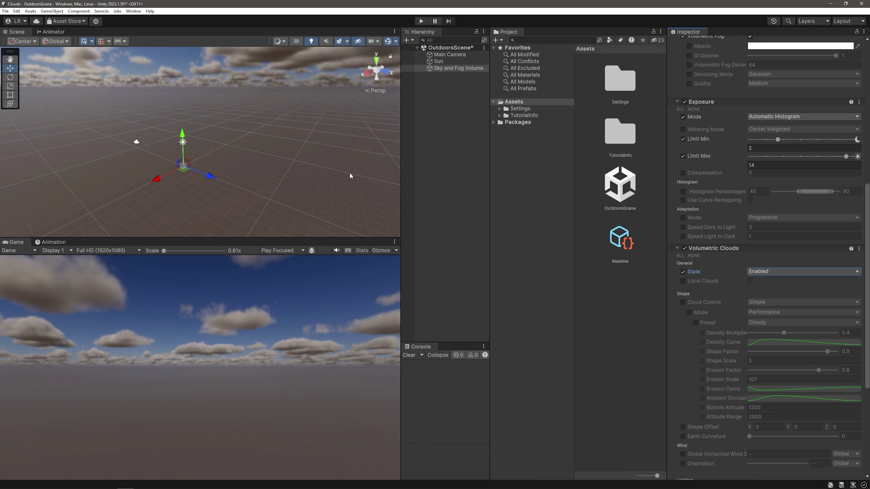
{"action": "right_click_drag", "start_coordinate": [349, 175], "coordinate": [197, 161]}
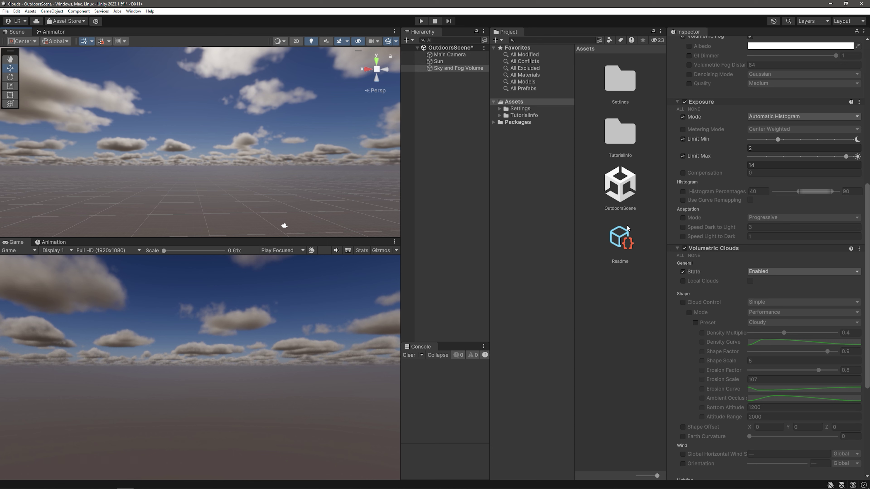
Step: Override Cloud Control, Mode and Preset, keeping Cloud Control Simple and setting Mode to Performance
{"action": "left_click", "coordinate": [682, 303]}
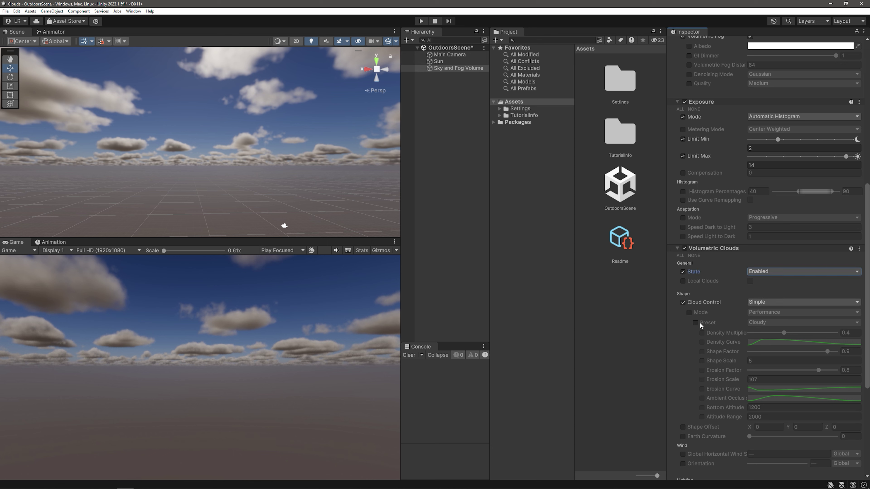
{"action": "left_click", "coordinate": [689, 313]}
{"action": "left_click", "coordinate": [695, 323]}
{"action": "scroll", "coordinate": [695, 320], "scroll_direction": "down", "scroll_amount": 3}
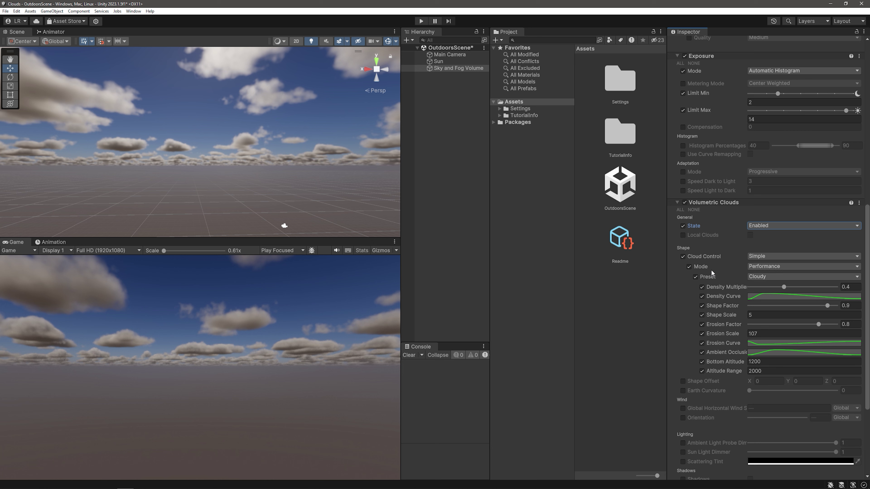
{"action": "left_click", "coordinate": [755, 256]}
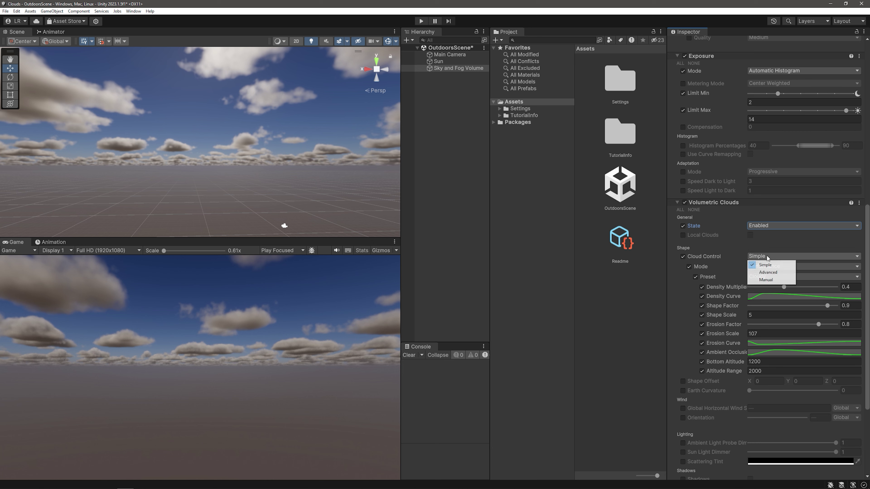
{"action": "left_click", "coordinate": [786, 255]}
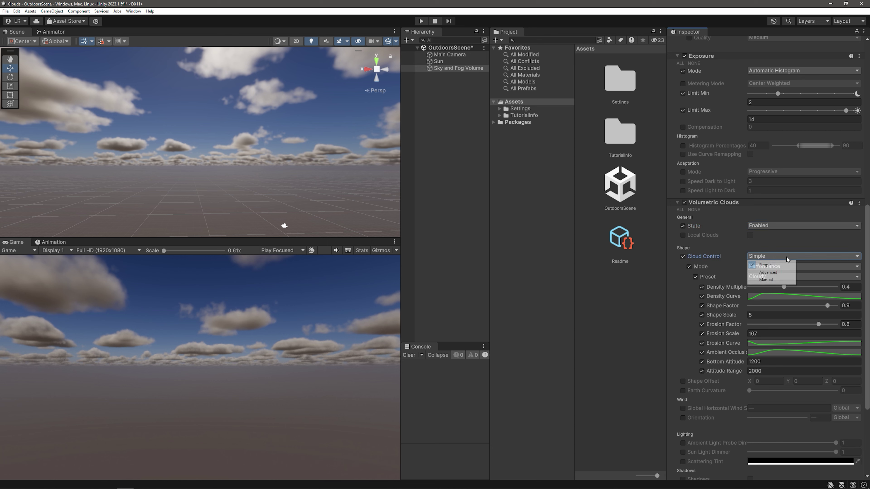
{"action": "left_click", "coordinate": [767, 266]}
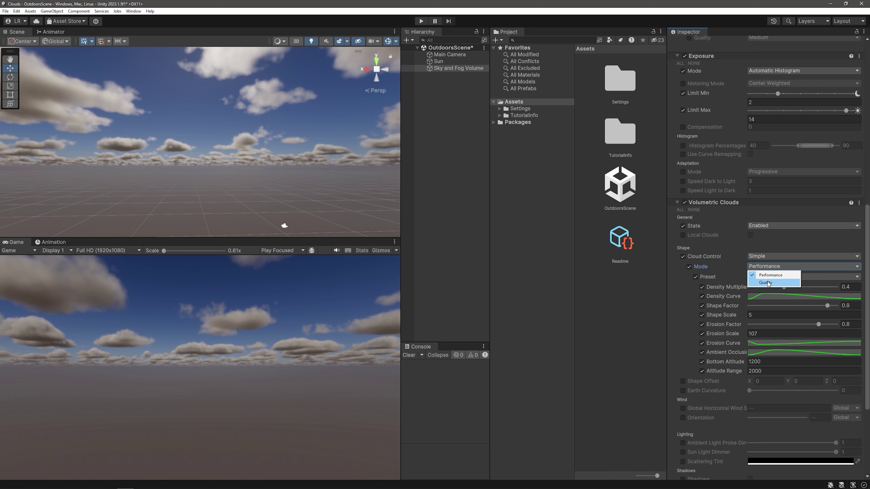
{"action": "left_click", "coordinate": [772, 282]}
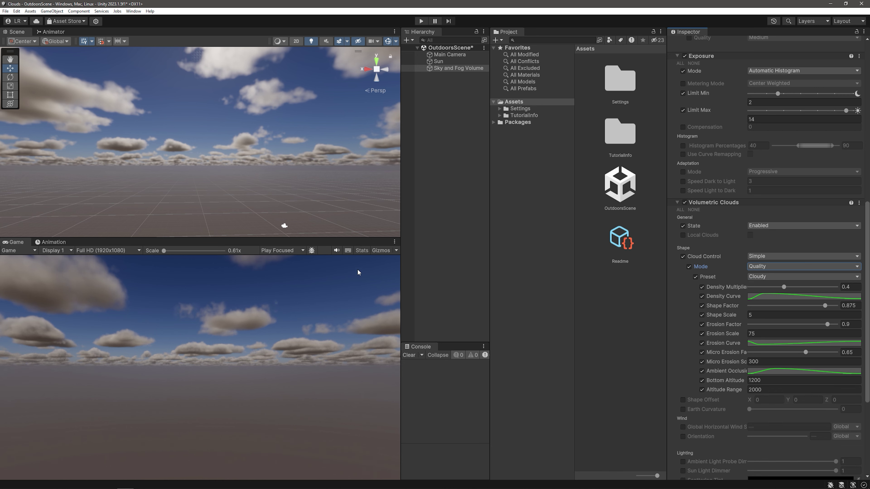
{"action": "left_click", "coordinate": [752, 270]}
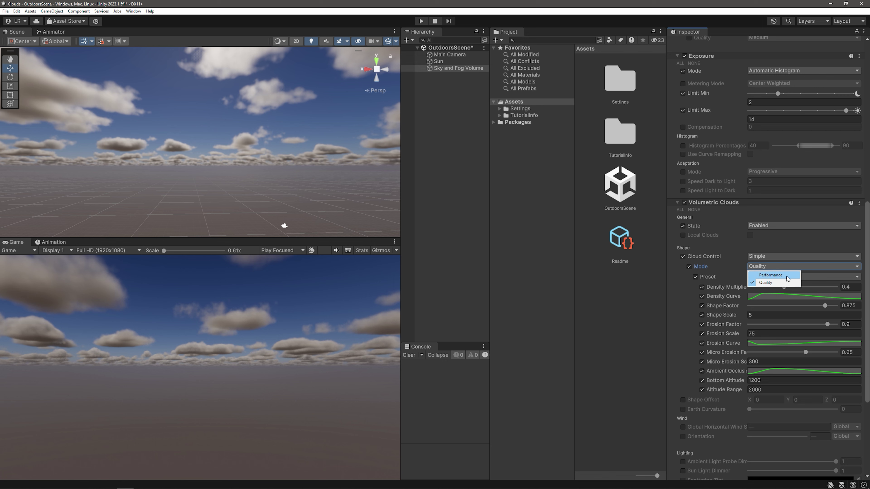
{"action": "left_click", "coordinate": [787, 276]}
Step: Apply the Stormy cloud preset after trying Sparse, then view the stormy sky
{"action": "left_click", "coordinate": [758, 277]}
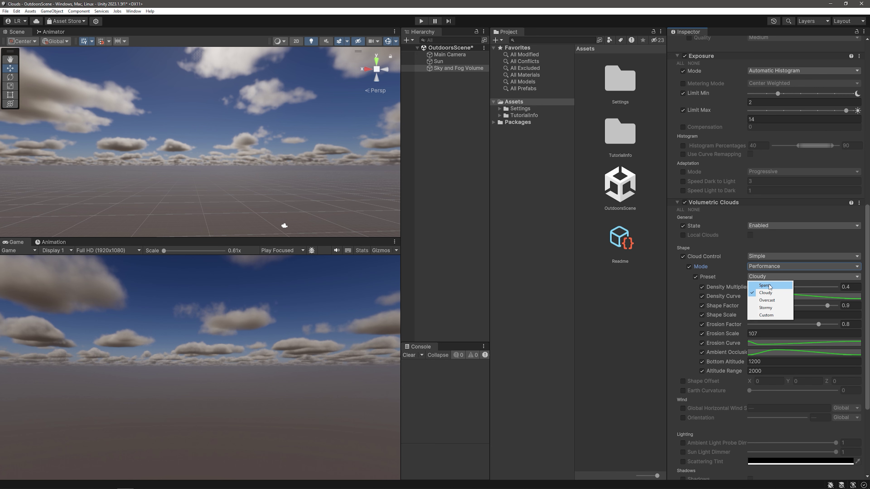
{"action": "left_click", "coordinate": [767, 285]}
{"action": "left_click", "coordinate": [766, 279]}
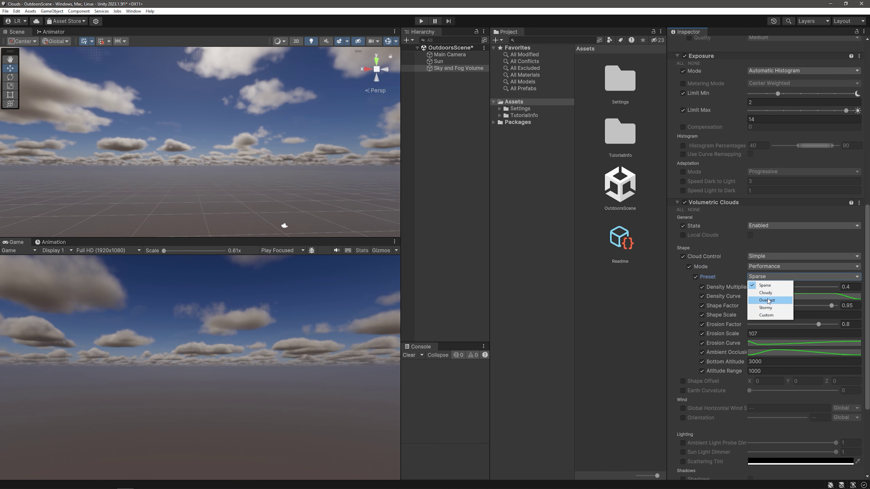
{"action": "left_click", "coordinate": [767, 305]}
{"action": "left_click", "coordinate": [296, 178]}
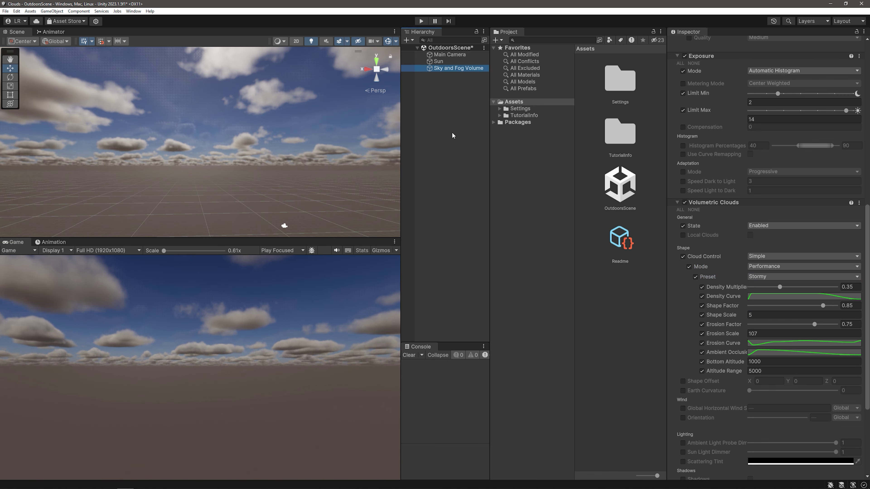
{"action": "right_click_drag", "start_coordinate": [285, 137], "coordinate": [245, 121]}
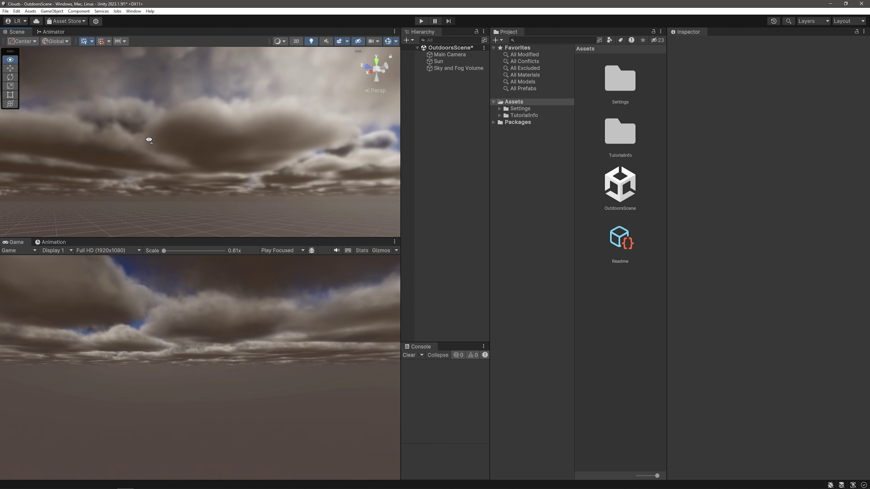
Step: Set the Sky and Fog Volume's cloud Preset to Sparse and enter Play mode
{"action": "right_click_drag", "start_coordinate": [245, 122], "coordinate": [263, 152]}
{"action": "left_click", "coordinate": [457, 69]}
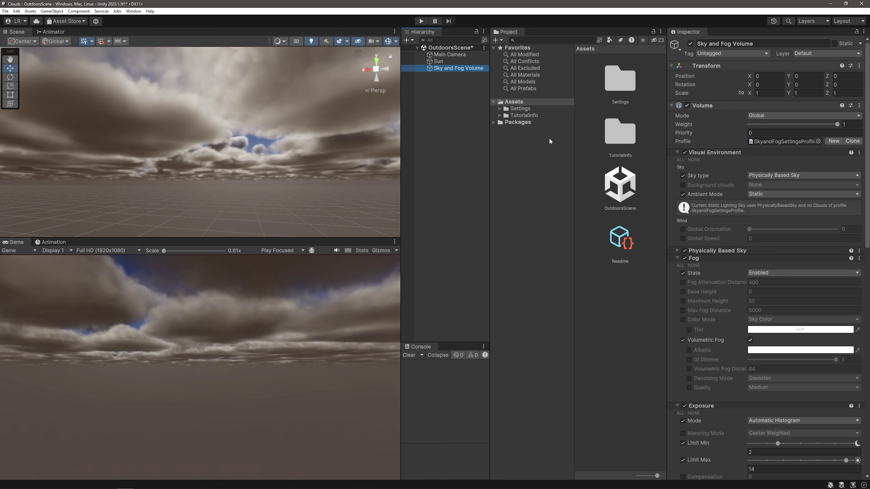
{"action": "scroll", "coordinate": [704, 288], "scroll_direction": "down", "scroll_amount": 5}
{"action": "scroll", "coordinate": [703, 289], "scroll_direction": "down", "scroll_amount": 5}
{"action": "scroll", "coordinate": [720, 199], "scroll_direction": "down", "scroll_amount": 5}
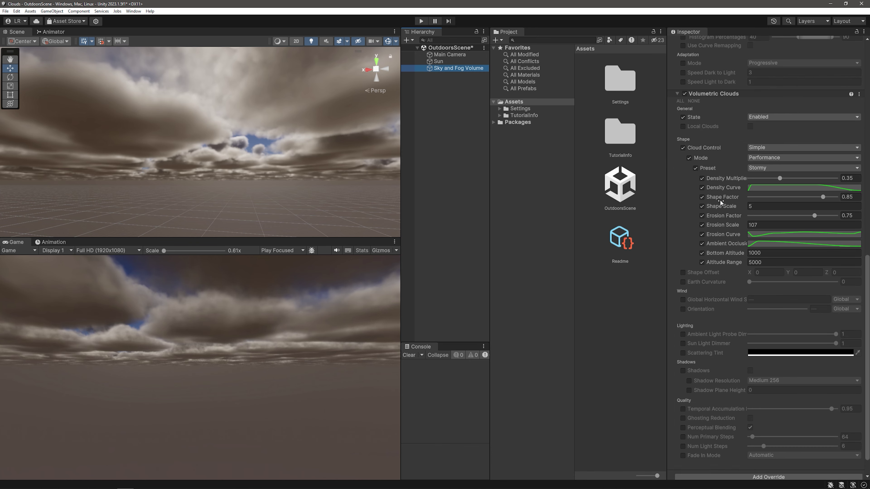
{"action": "left_click", "coordinate": [747, 167]}
{"action": "left_click", "coordinate": [758, 176]}
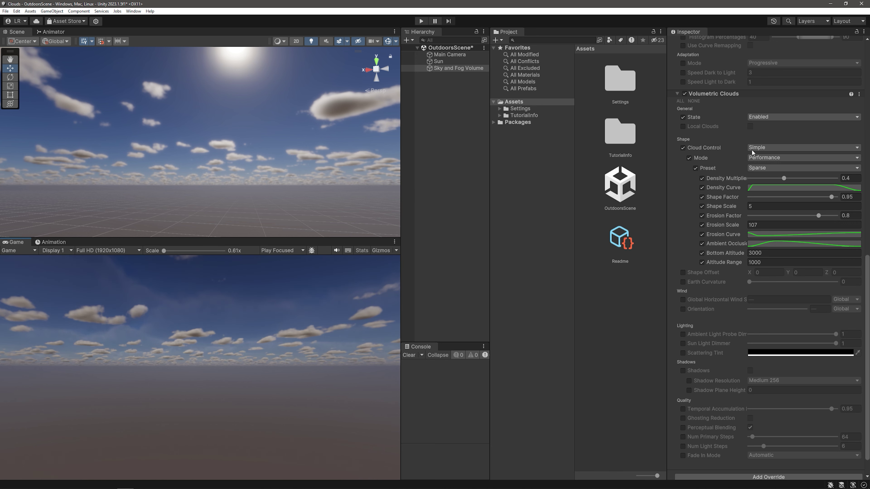
{"action": "left_click", "coordinate": [421, 20]}
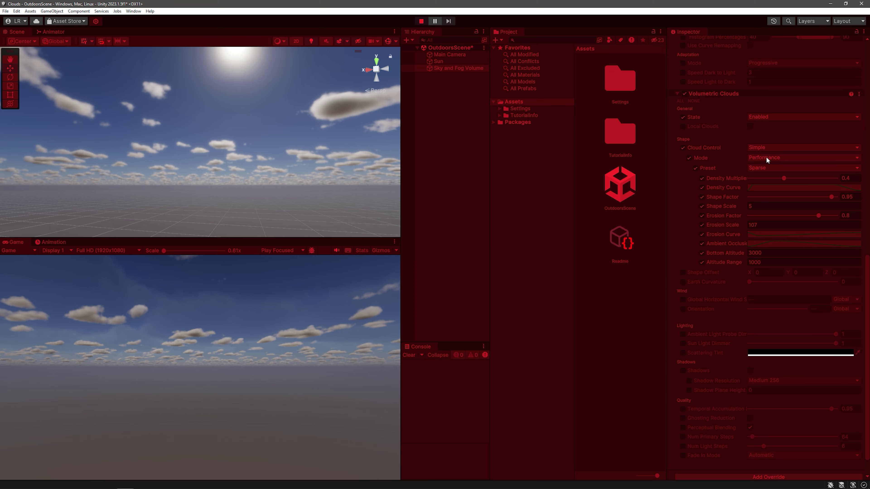
{"action": "scroll", "coordinate": [757, 171], "scroll_direction": "up", "scroll_amount": 10}
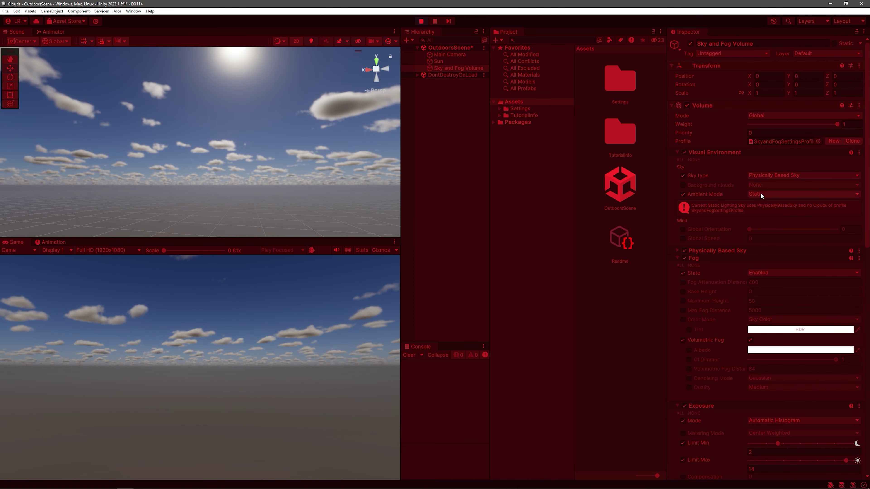
Step: While playing, try the Cloudy and Overcast presets, settle on Stormy, then exit Play mode
{"action": "scroll", "coordinate": [718, 212], "scroll_direction": "down", "scroll_amount": 7}
{"action": "scroll", "coordinate": [718, 212], "scroll_direction": "down", "scroll_amount": 2}
{"action": "left_click", "coordinate": [763, 214]}
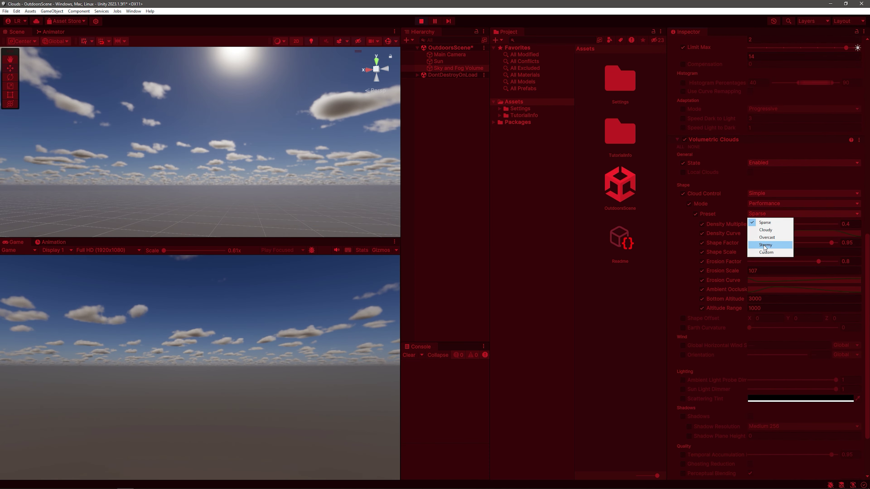
{"action": "left_click", "coordinate": [763, 230]}
{"action": "left_click", "coordinate": [762, 213]}
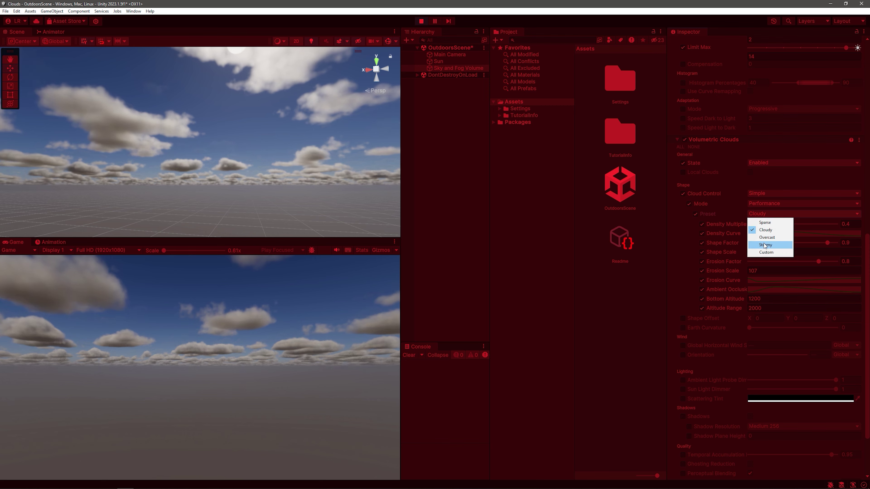
{"action": "left_click", "coordinate": [763, 237]}
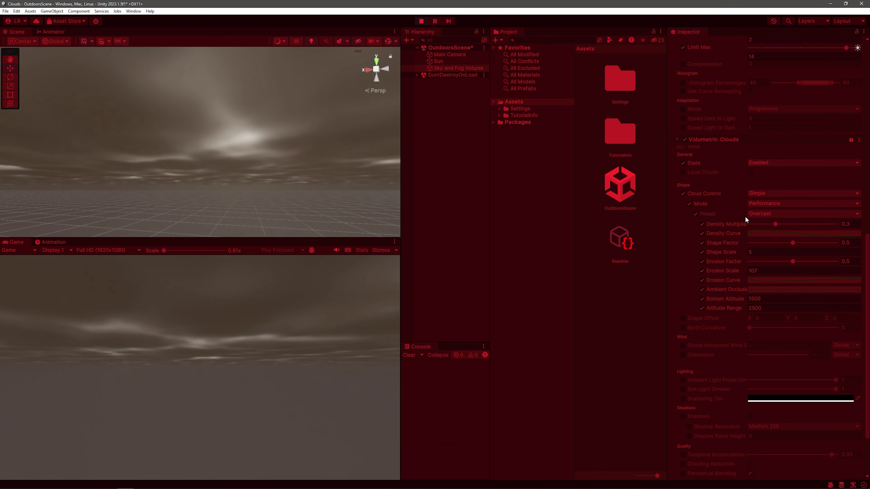
{"action": "left_click", "coordinate": [777, 216]}
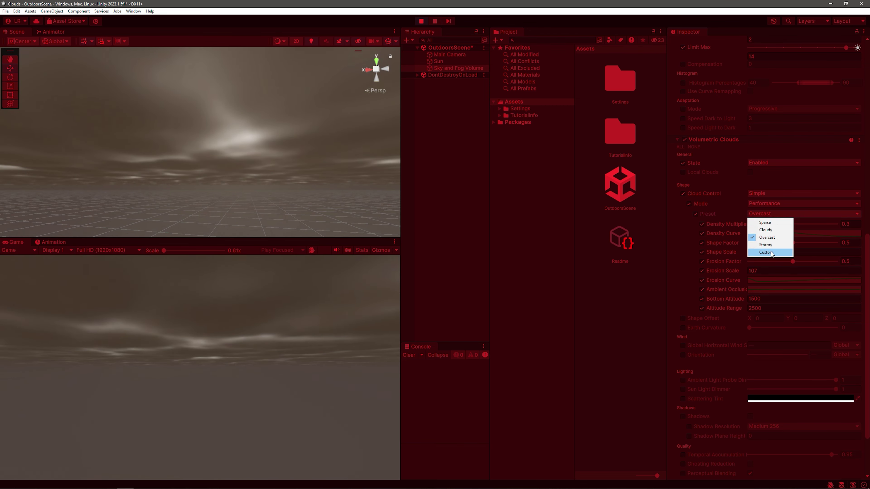
{"action": "left_click", "coordinate": [766, 245]}
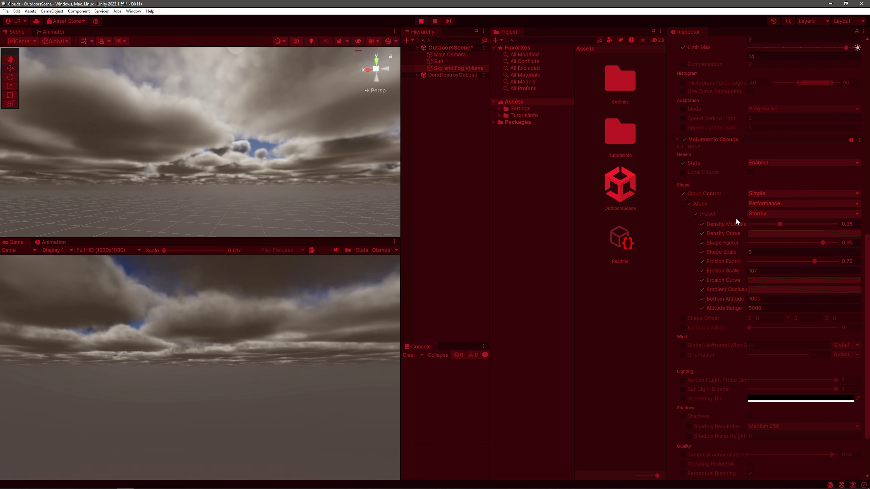
{"action": "left_click", "coordinate": [422, 21]}
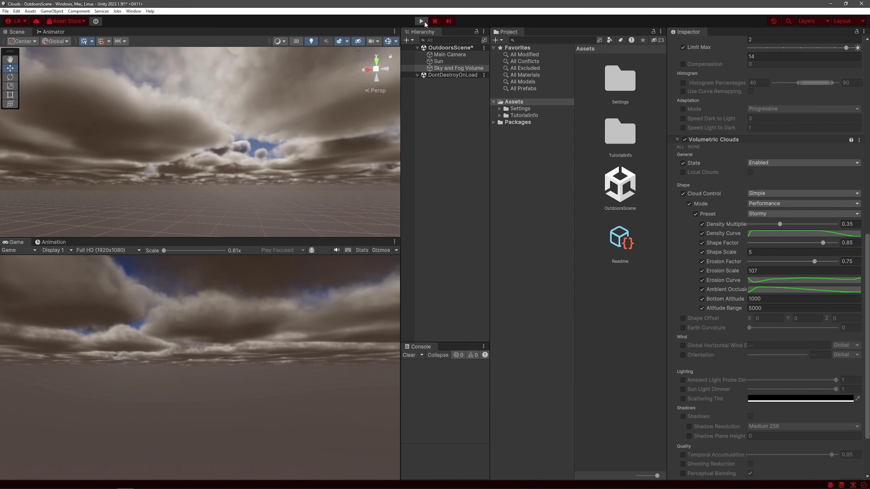
Step: Set Density Multiplier to 0.36 and pull a Density Curve key downward
{"action": "left_click_drag", "start_coordinate": [779, 225], "coordinate": [853, 225]}
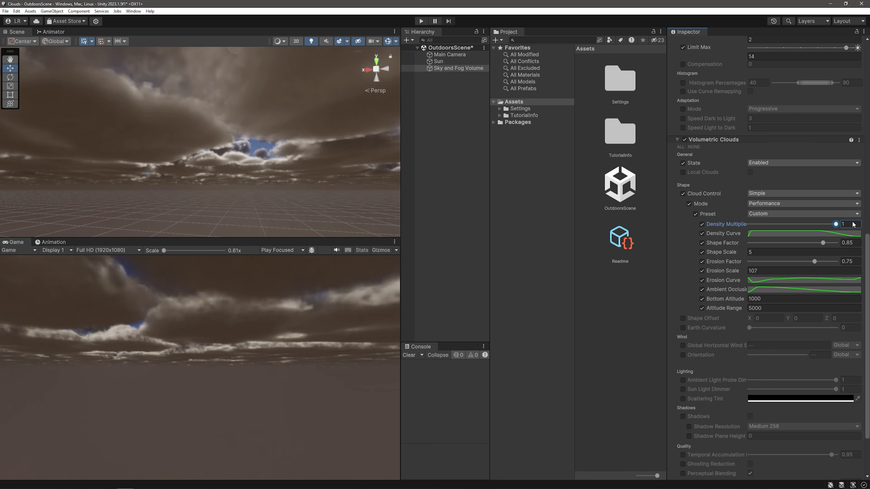
{"action": "left_click_drag", "start_coordinate": [818, 225], "coordinate": [780, 225]}
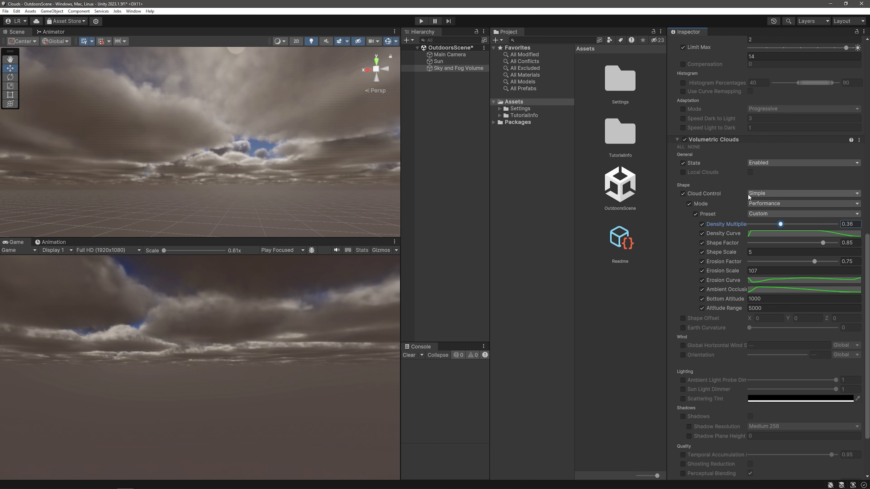
{"action": "left_click", "coordinate": [774, 234]}
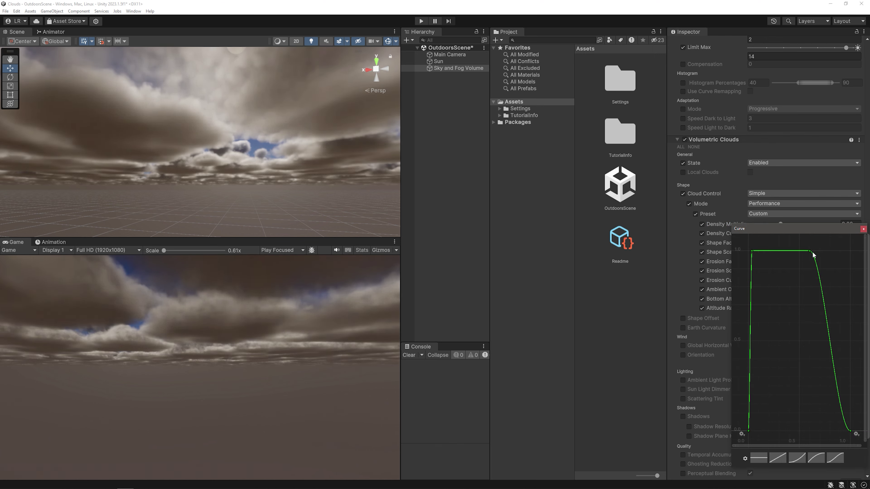
{"action": "left_click_drag", "start_coordinate": [812, 252], "coordinate": [772, 387]}
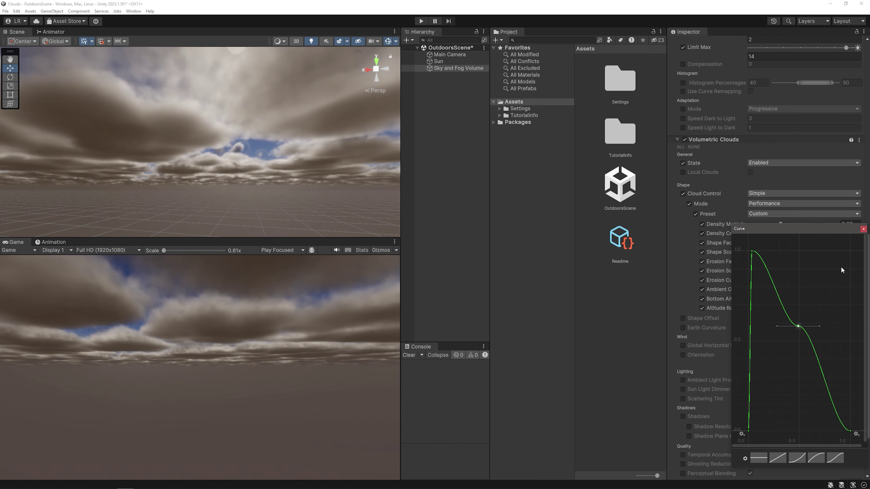
{"action": "left_click", "coordinate": [864, 229]}
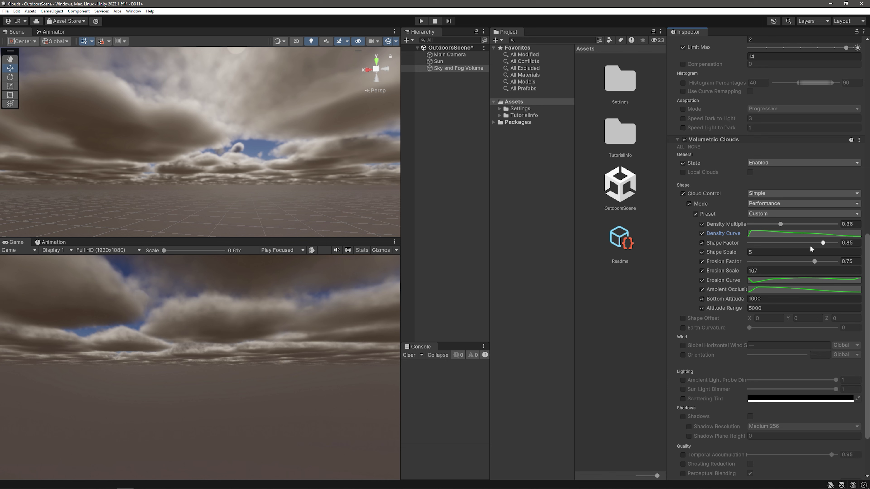
Step: Set Shape Factor to 0.653 and Shape Scale to 3.47
{"action": "left_click_drag", "start_coordinate": [823, 243], "coordinate": [806, 243]}
{"action": "left_click", "coordinate": [754, 252]}
{"action": "type", "text": "3.47"}
{"action": "left_click", "coordinate": [330, 297]}
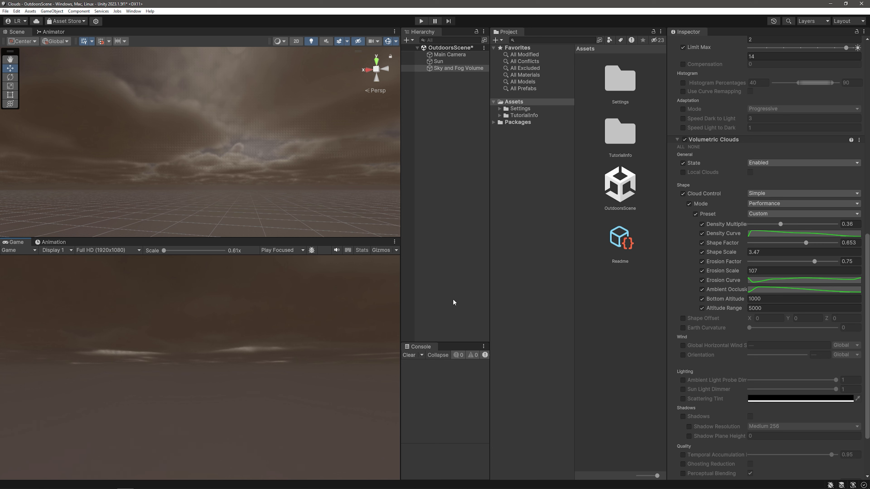
{"action": "left_click", "coordinate": [800, 214]}
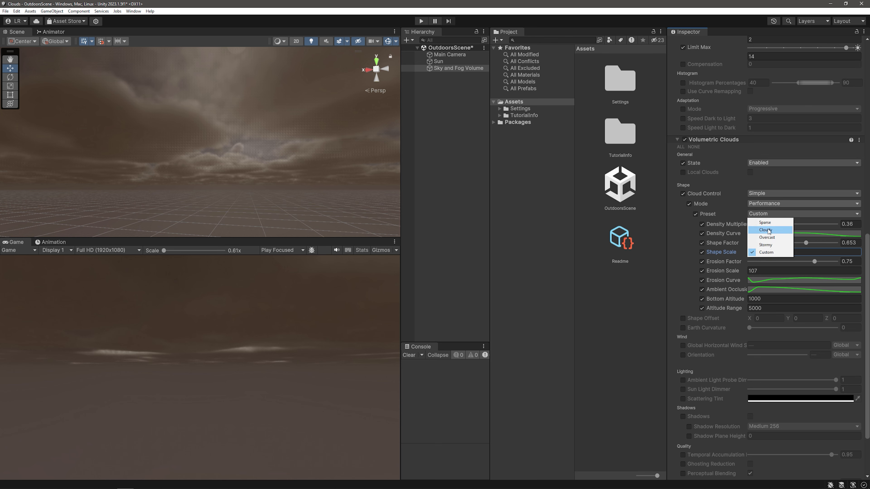
Step: Apply the Cloudy preset (density 0.4, shape factor 0.9, shape scale 5) and look around the sky
{"action": "left_click", "coordinate": [766, 230]}
{"action": "right_click_drag", "start_coordinate": [209, 188], "coordinate": [294, 188]}
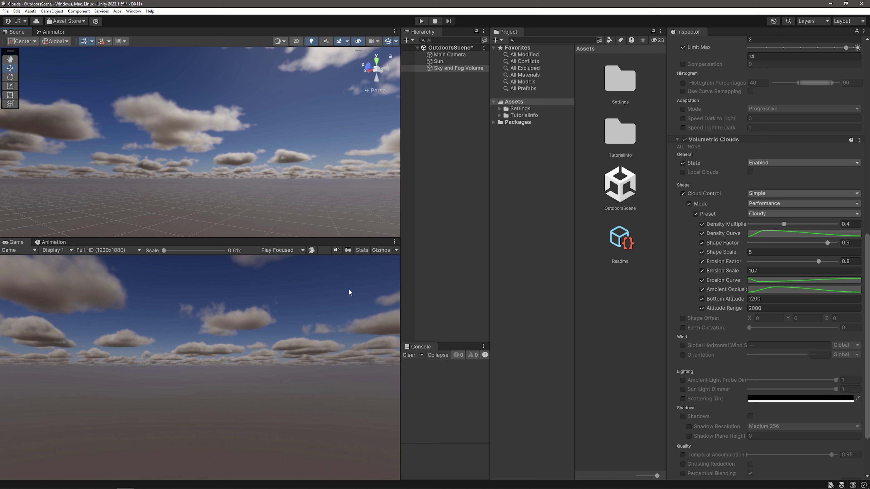
{"action": "mouse_move", "coordinate": [278, 175]}
{"action": "right_mouse_down"}
{"action": "mouse_move", "coordinate": [303, 149]}
{"action": "mouse_move", "coordinate": [263, 172]}
{"action": "right_mouse_up"}
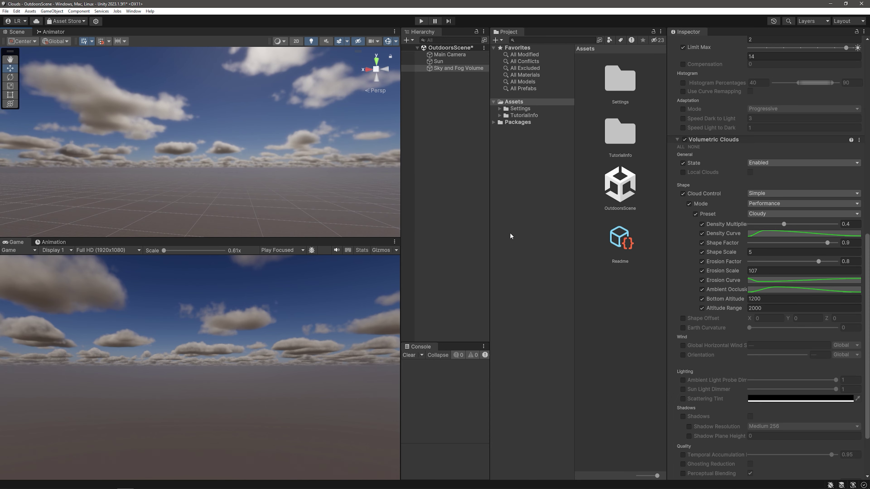
Step: Override the cloud Global Horizontal Wind Speed with a Custom value of 1000, then enter Play mode
{"action": "scroll", "coordinate": [685, 306], "scroll_direction": "down", "scroll_amount": 3}
{"action": "left_click", "coordinate": [683, 300]}
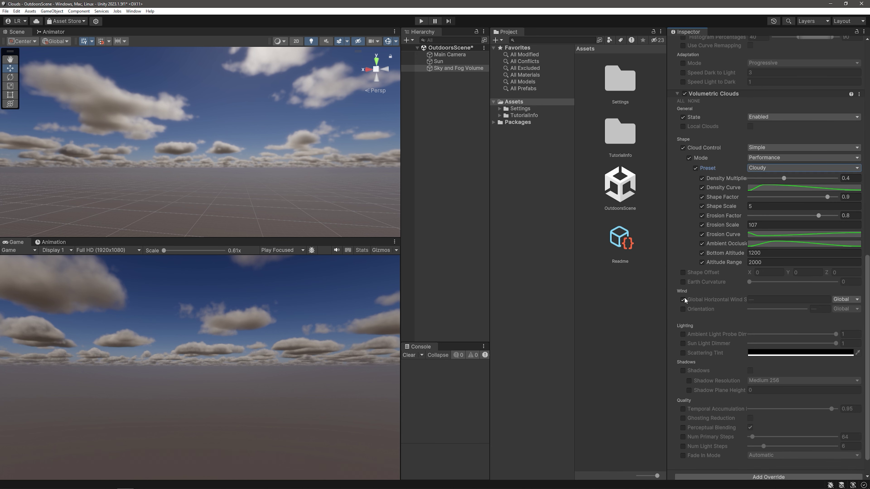
{"action": "left_click", "coordinate": [832, 300]}
{"action": "left_click", "coordinate": [839, 306]}
{"action": "left_click", "coordinate": [787, 299]}
{"action": "type", "text": "1000"}
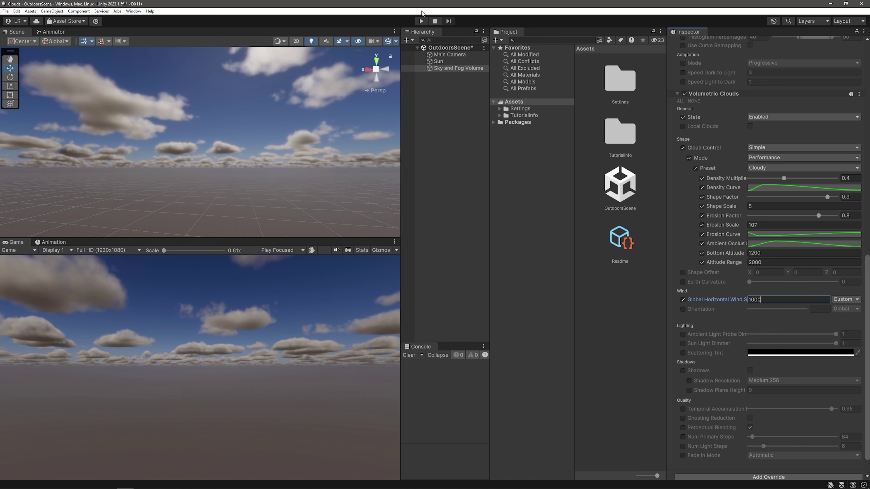
{"action": "left_click", "coordinate": [421, 20]}
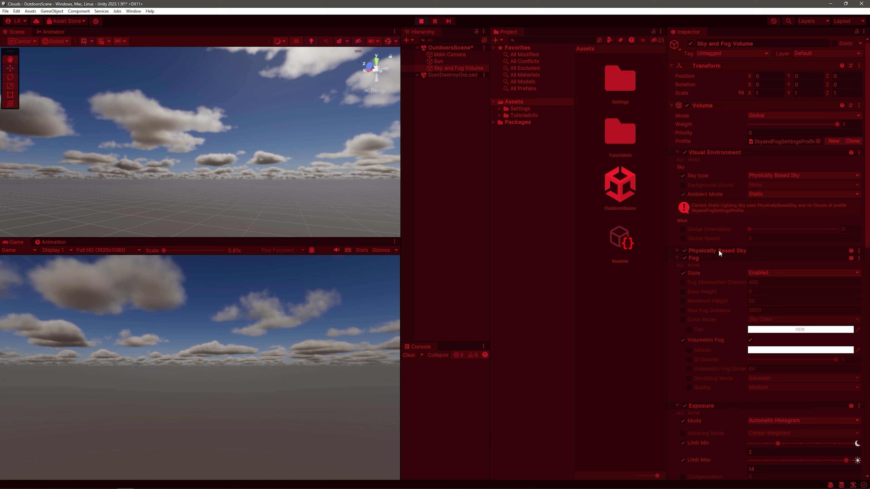
Step: Try a horizontal wind speed of 5000 for the clouds
{"action": "scroll", "coordinate": [705, 268], "scroll_direction": "down", "scroll_amount": 10}
{"action": "scroll", "coordinate": [706, 266], "scroll_direction": "down", "scroll_amount": 8}
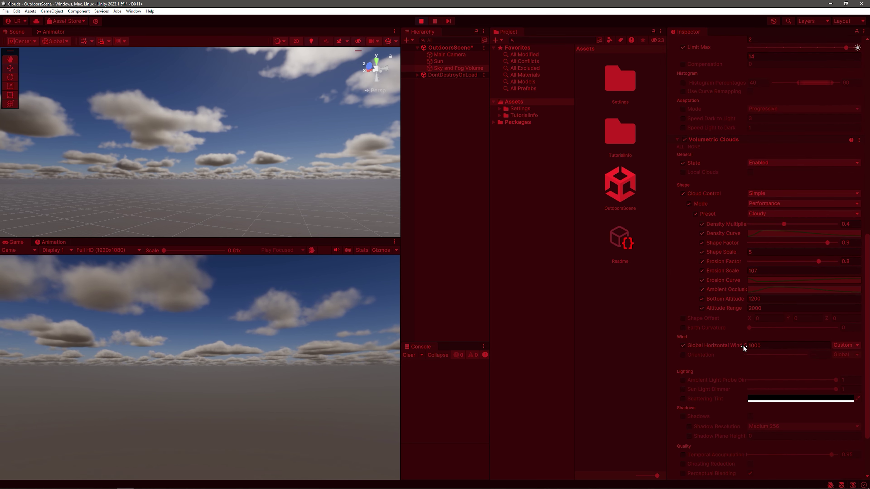
{"action": "left_click", "coordinate": [764, 347]}
{"action": "type", "text": "5000"}
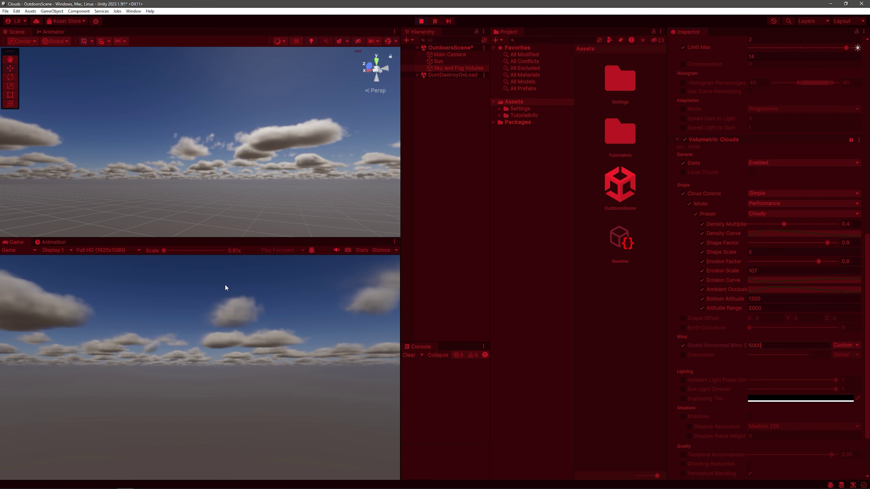
Step: Override the wind orientation with a Custom value of 66
{"action": "left_click", "coordinate": [683, 354]}
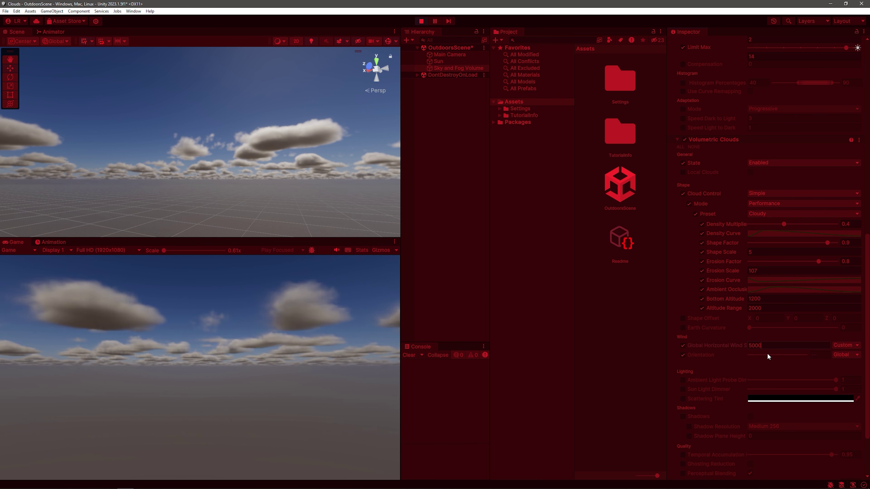
{"action": "left_click", "coordinate": [842, 354]}
{"action": "left_click", "coordinate": [841, 370]}
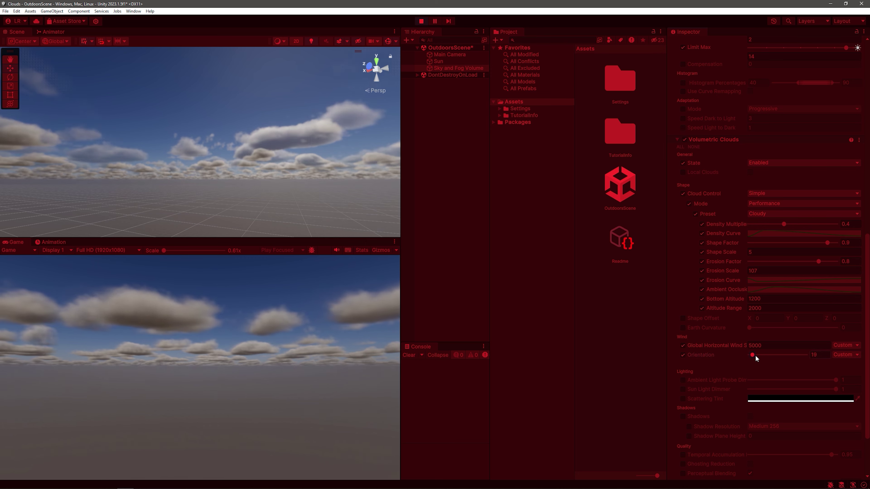
{"action": "left_click_drag", "start_coordinate": [752, 355], "coordinate": [805, 355]}
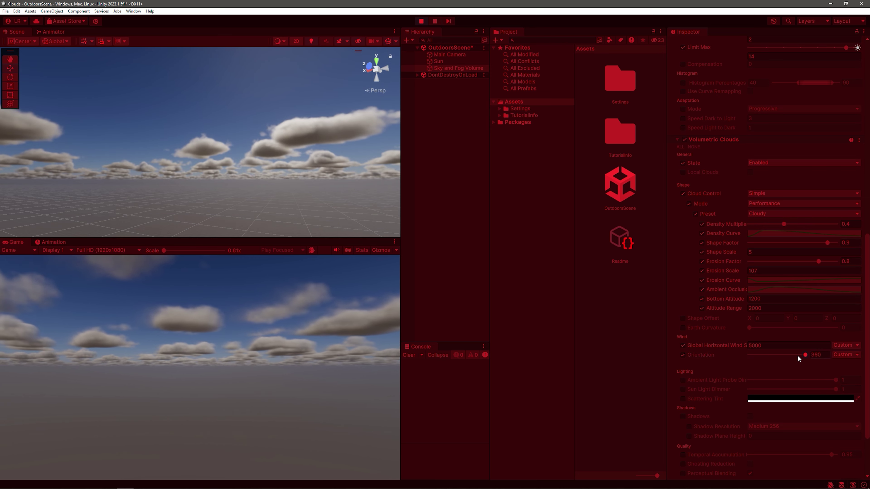
{"action": "left_click_drag", "start_coordinate": [798, 355], "coordinate": [759, 355]}
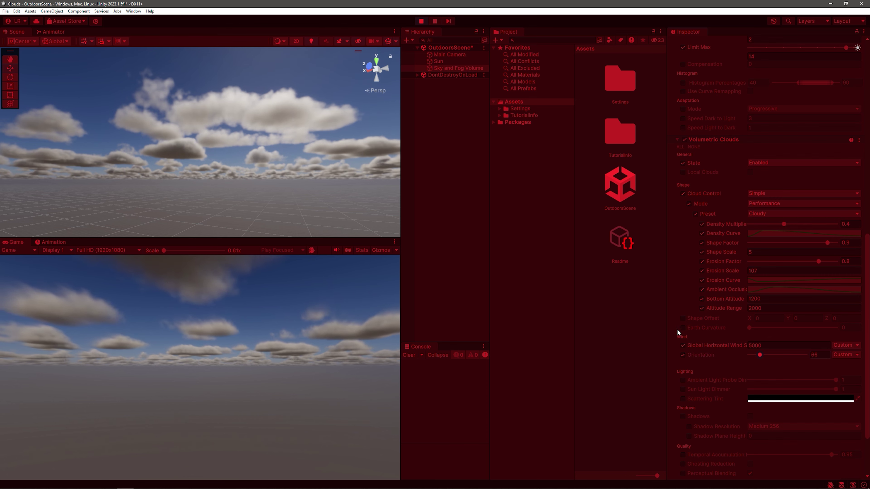
Step: Set the horizontal wind speed back to 1000 and stop Play mode
{"action": "double_click", "coordinate": [754, 345]}
{"action": "type", "text": "1000"}
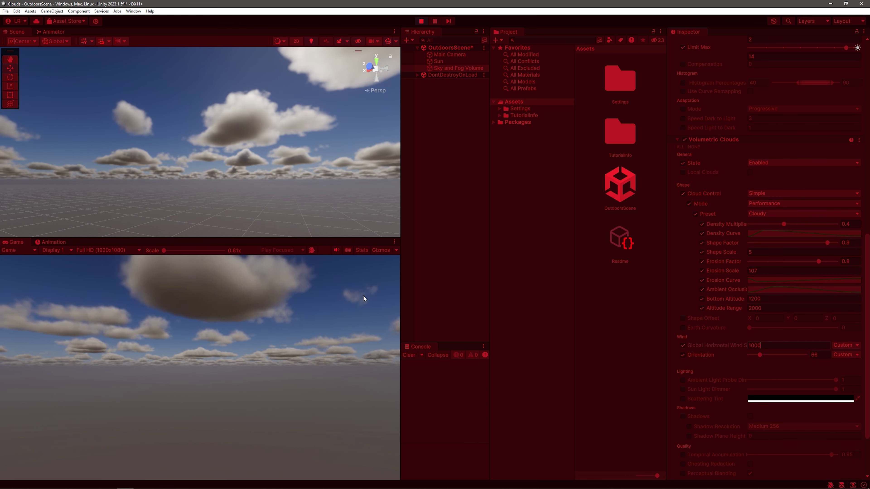
{"action": "left_click", "coordinate": [429, 270]}
{"action": "left_click", "coordinate": [421, 21]}
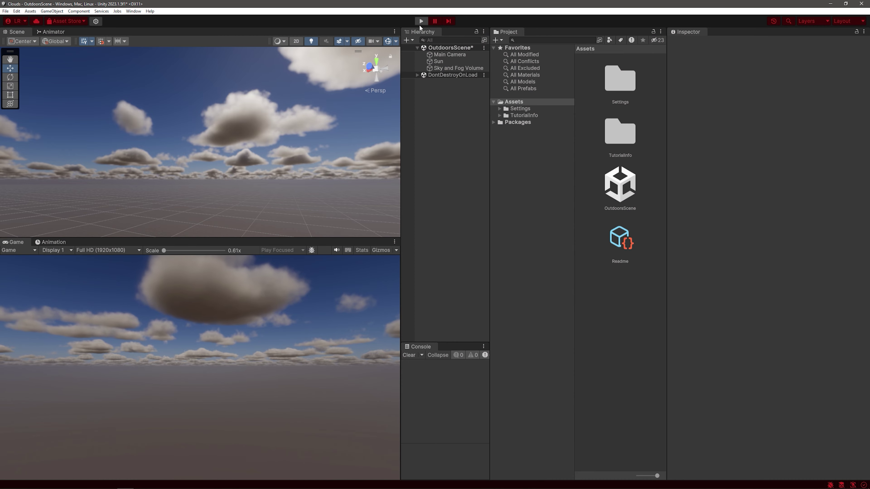
Step: On the Sky and Fog Volume, tick the Local Clouds override checkbox in Volumetric Clouds
{"action": "left_click", "coordinate": [450, 62]}
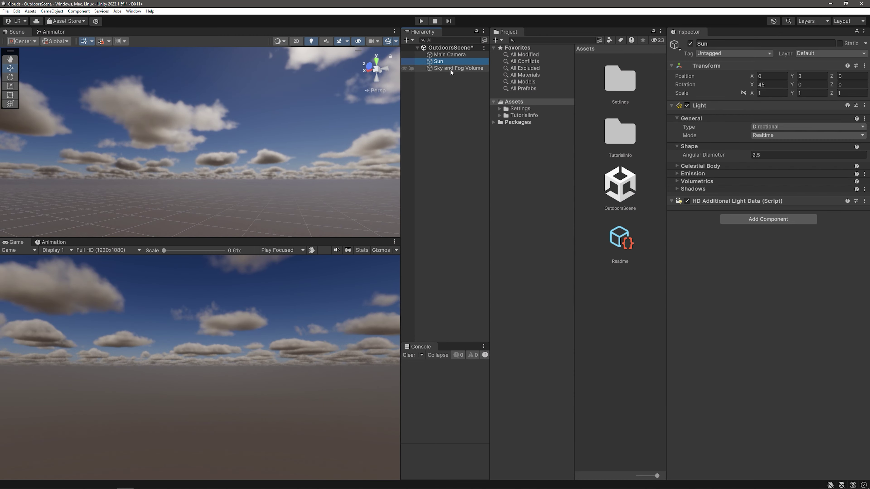
{"action": "left_click", "coordinate": [450, 69]}
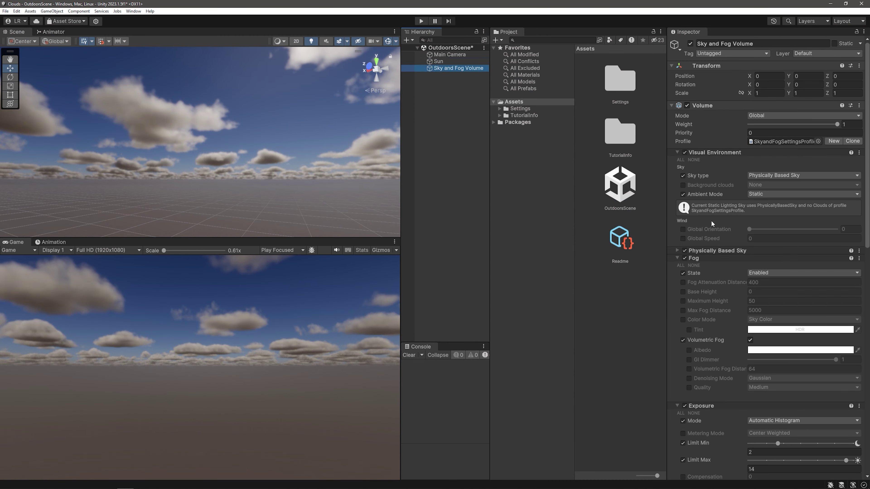
{"action": "scroll", "coordinate": [714, 231], "scroll_direction": "down", "scroll_amount": 5}
{"action": "scroll", "coordinate": [714, 232], "scroll_direction": "down", "scroll_amount": 4}
{"action": "scroll", "coordinate": [714, 232], "scroll_direction": "down", "scroll_amount": 3}
{"action": "mouse_move", "coordinate": [302, 154]}
{"action": "right_mouse_down"}
{"action": "mouse_move", "coordinate": [309, 125]}
{"action": "mouse_move", "coordinate": [265, 119]}
{"action": "right_mouse_up"}
{"action": "scroll", "coordinate": [274, 123], "scroll_direction": "up", "scroll_amount": 3}
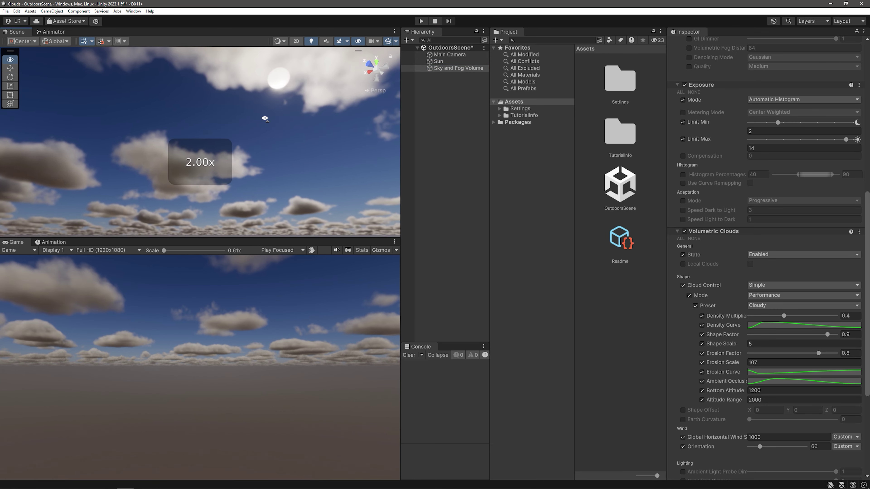
{"action": "mouse_move", "coordinate": [265, 118]}
{"action": "right_mouse_down"}
{"action": "mouse_move", "coordinate": [171, 191]}
{"action": "mouse_move", "coordinate": [243, 175]}
{"action": "mouse_move", "coordinate": [130, 114]}
{"action": "right_mouse_up"}
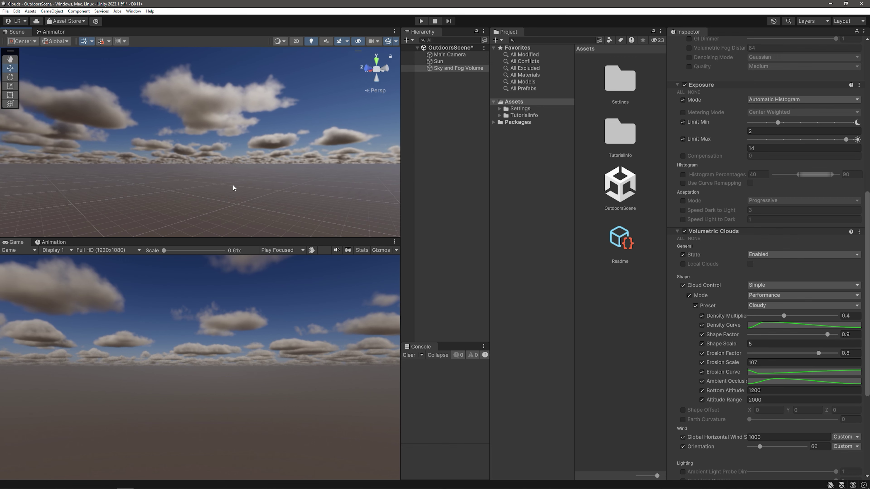
{"action": "left_click", "coordinate": [683, 264]}
{"action": "mouse_move", "coordinate": [702, 268]}
Step: Switch Local Clouds on and frame the Main Camera to check its far plane
{"action": "left_click", "coordinate": [749, 265]}
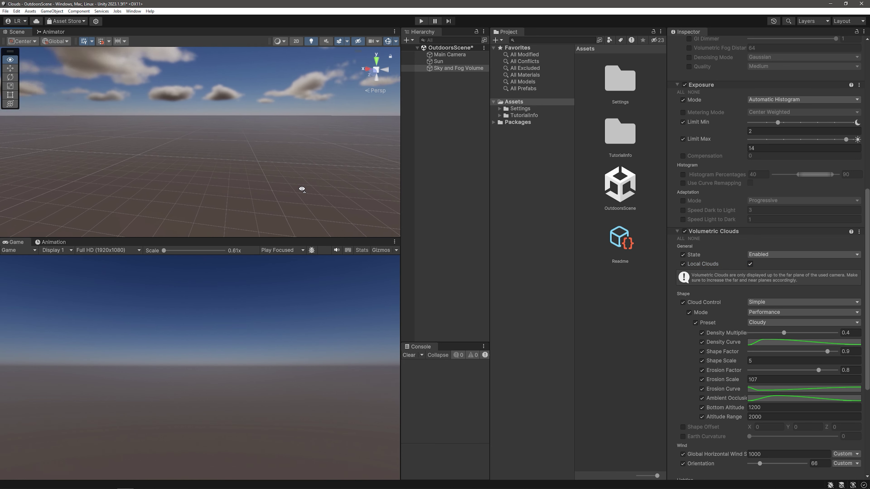
{"action": "right_click_drag", "start_coordinate": [297, 188], "coordinate": [309, 213]}
{"action": "left_click", "coordinate": [442, 54]}
{"action": "key", "text": "f"}
{"action": "right_click_drag", "start_coordinate": [258, 131], "coordinate": [343, 110]}
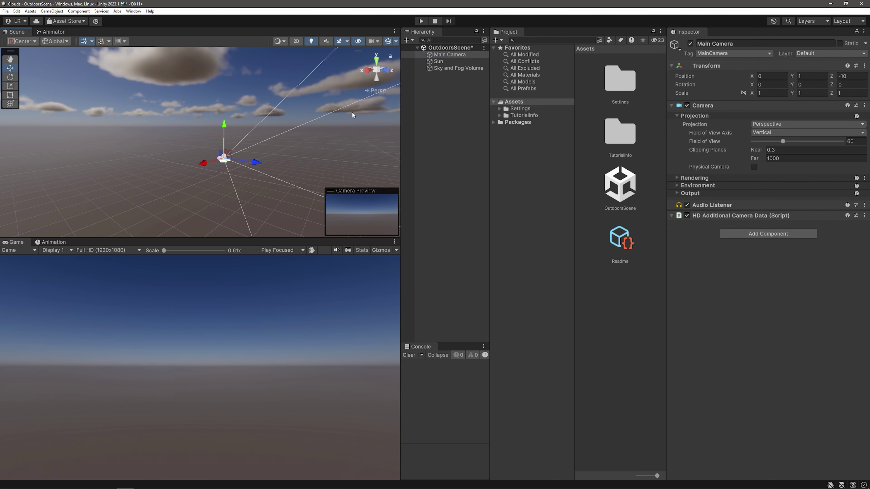
Step: Change the Sky and Fog Volume's cloud preset from Cloudy to Stormy and start Play mode
{"action": "left_click", "coordinate": [455, 68]}
{"action": "scroll", "coordinate": [721, 262], "scroll_direction": "down", "scroll_amount": 5}
{"action": "scroll", "coordinate": [721, 262], "scroll_direction": "down", "scroll_amount": 5}
{"action": "scroll", "coordinate": [721, 262], "scroll_direction": "down", "scroll_amount": 3}
{"action": "left_click", "coordinate": [758, 322]}
{"action": "left_click", "coordinate": [760, 350]}
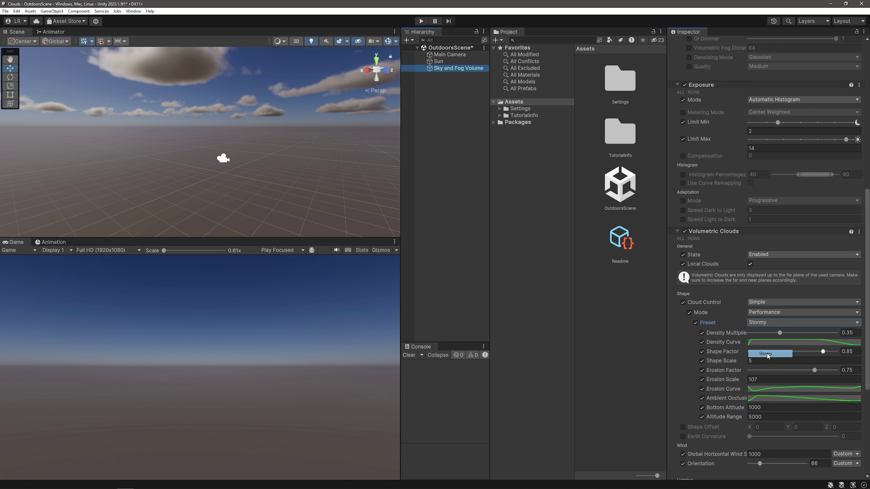
{"action": "double_click", "coordinate": [456, 68]}
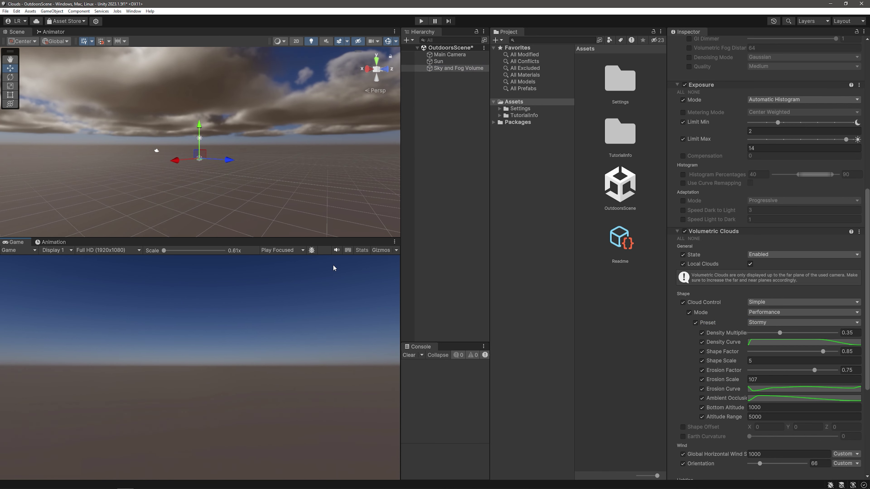
{"action": "left_click", "coordinate": [445, 68]}
{"action": "left_click", "coordinate": [419, 22]}
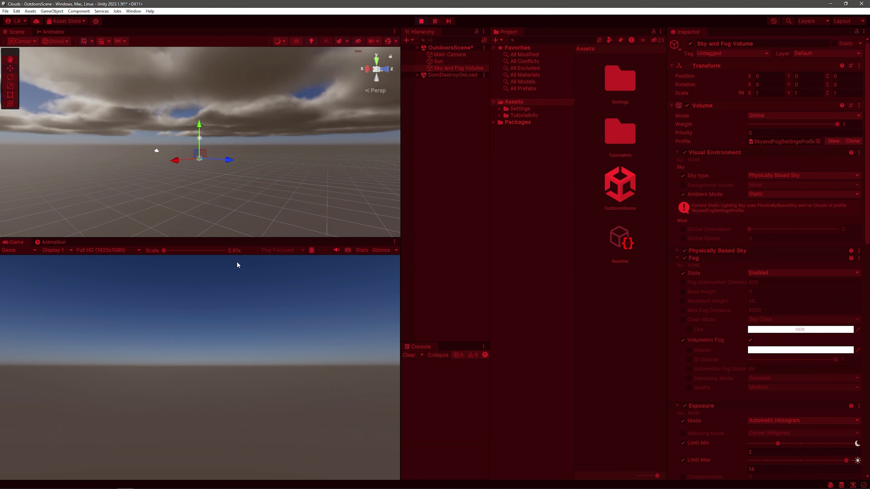
Step: Fly the Scene view around the stormy local clouds, then stop Play mode and reselect the Sky and Fog Volume
{"action": "left_click", "coordinate": [440, 55]}
{"action": "right_click_drag", "start_coordinate": [360, 144], "coordinate": [334, 99]}
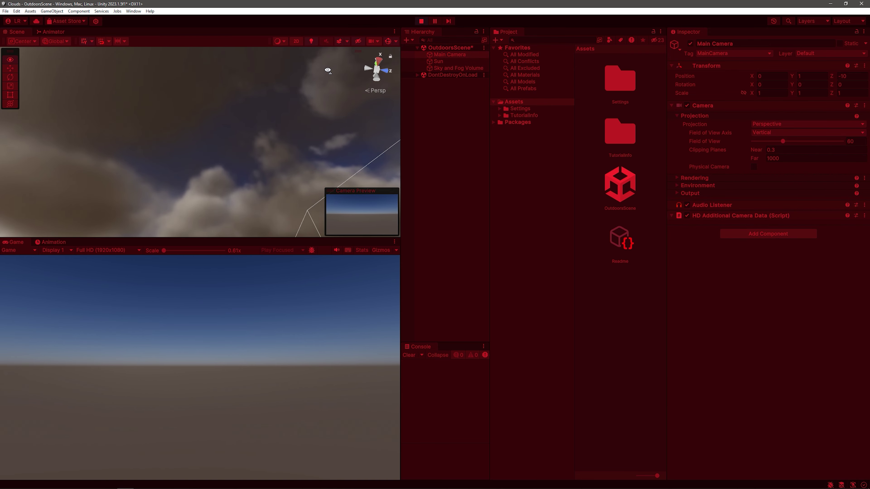
{"action": "scroll", "coordinate": [334, 99], "scroll_direction": "up", "scroll_amount": 3}
{"action": "mouse_move", "coordinate": [334, 99]}
{"action": "right_mouse_down"}
{"action": "mouse_move", "coordinate": [169, 107]}
{"action": "mouse_move", "coordinate": [110, 53]}
{"action": "mouse_move", "coordinate": [173, 50]}
{"action": "mouse_move", "coordinate": [134, 155]}
{"action": "mouse_move", "coordinate": [144, 148]}
{"action": "right_mouse_up"}
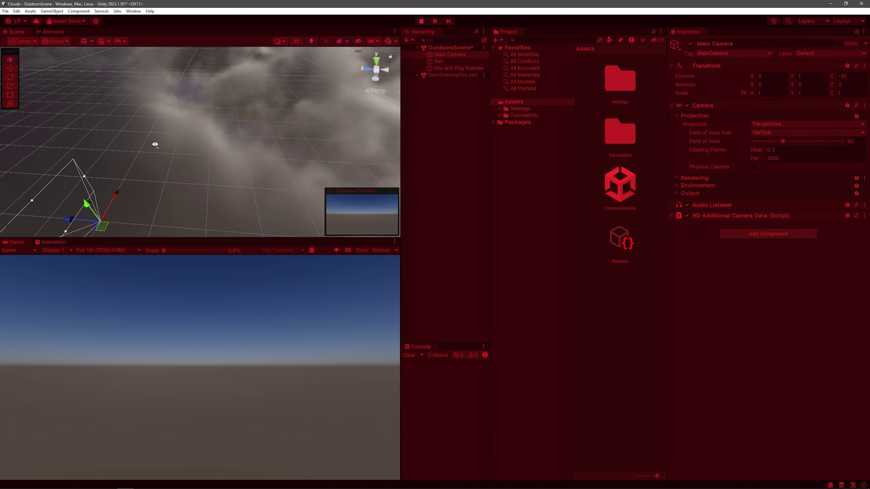
{"action": "scroll", "coordinate": [146, 146], "scroll_direction": "up", "scroll_amount": 2}
{"action": "mouse_move", "coordinate": [144, 149]}
{"action": "right_mouse_down"}
{"action": "mouse_move", "coordinate": [342, 142]}
{"action": "mouse_move", "coordinate": [165, 100]}
{"action": "mouse_move", "coordinate": [175, 123]}
{"action": "right_mouse_up"}
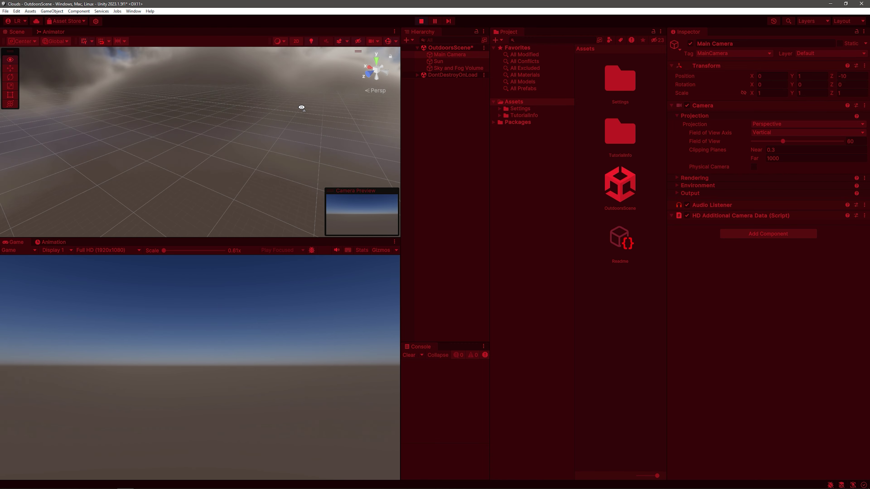
{"action": "right_click_drag", "start_coordinate": [176, 123], "coordinate": [251, 127]}
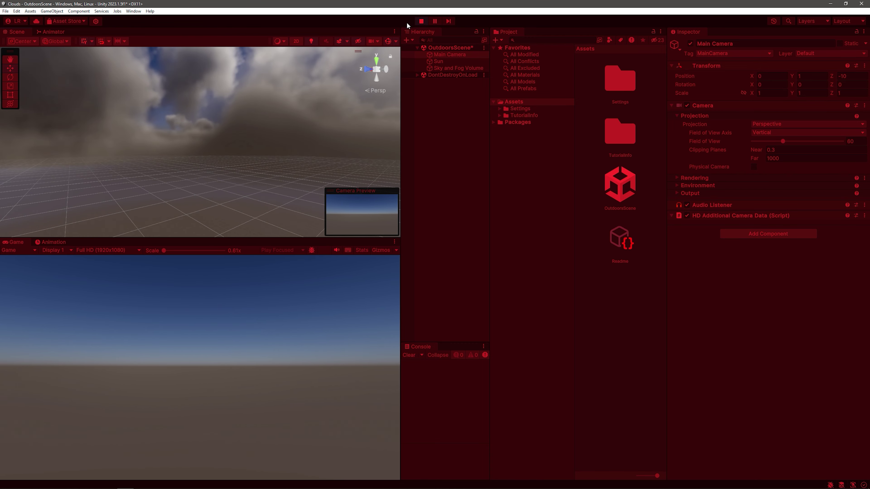
{"action": "left_click", "coordinate": [421, 22]}
{"action": "left_click", "coordinate": [458, 68]}
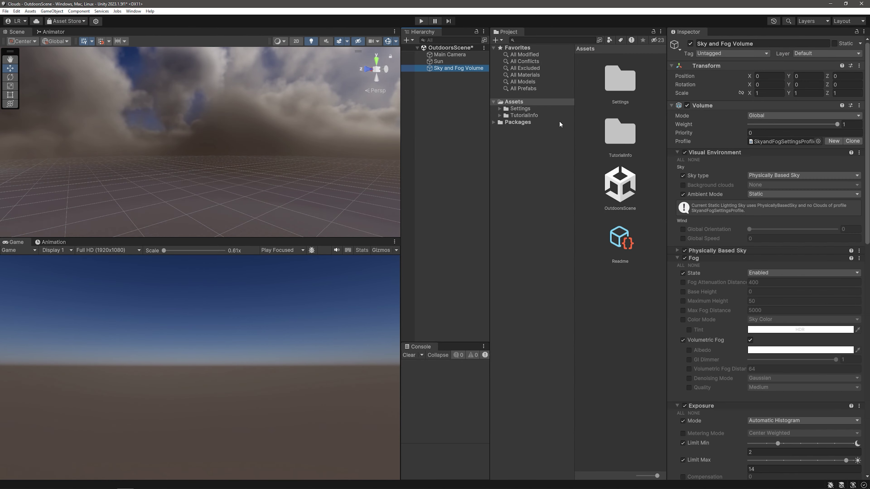
Step: Scroll to the Volumetric Clouds settings and widen the Inspector so their names show in full
{"action": "scroll", "coordinate": [733, 301], "scroll_direction": "down", "scroll_amount": 5}
{"action": "scroll", "coordinate": [733, 297], "scroll_direction": "down", "scroll_amount": 5}
{"action": "scroll", "coordinate": [728, 295], "scroll_direction": "down", "scroll_amount": 4}
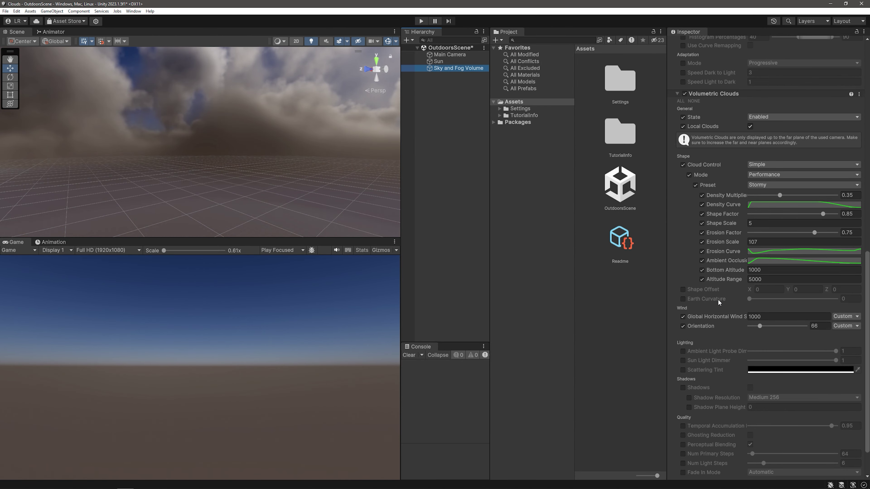
{"action": "scroll", "coordinate": [705, 279], "scroll_direction": "down", "scroll_amount": 1}
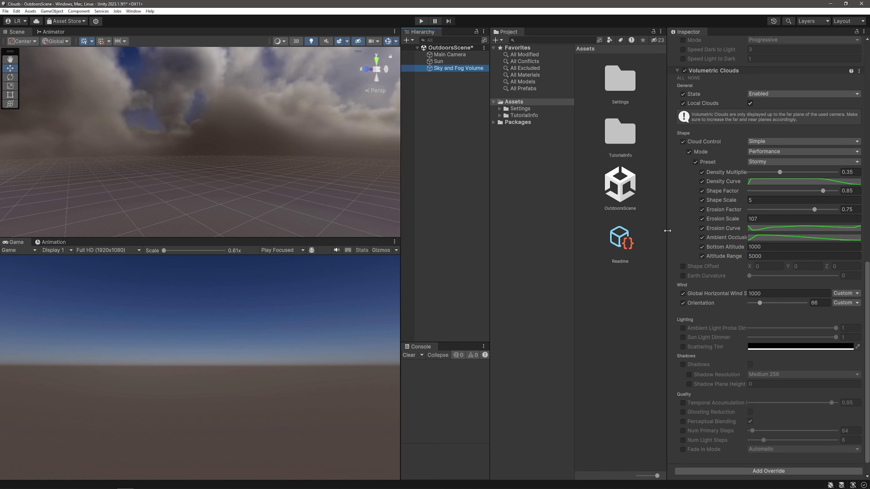
{"action": "left_click_drag", "start_coordinate": [667, 231], "coordinate": [635, 231]}
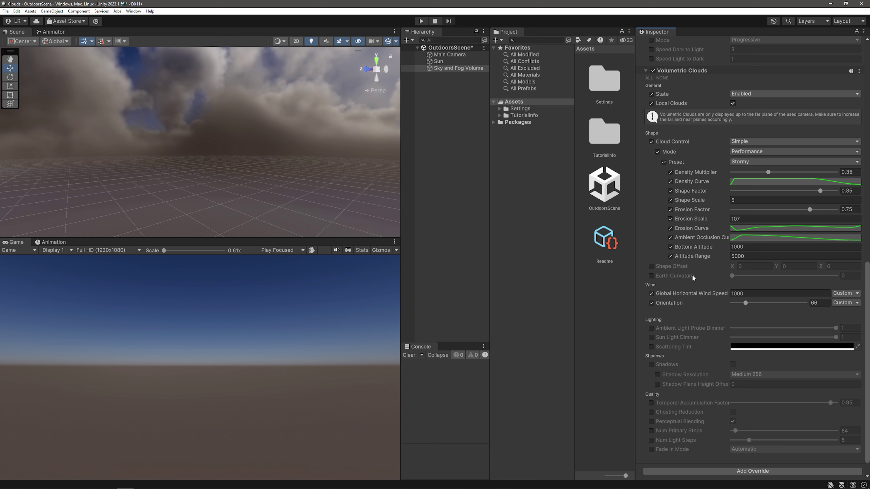
{"action": "scroll", "coordinate": [676, 307], "scroll_direction": "down", "scroll_amount": 2}
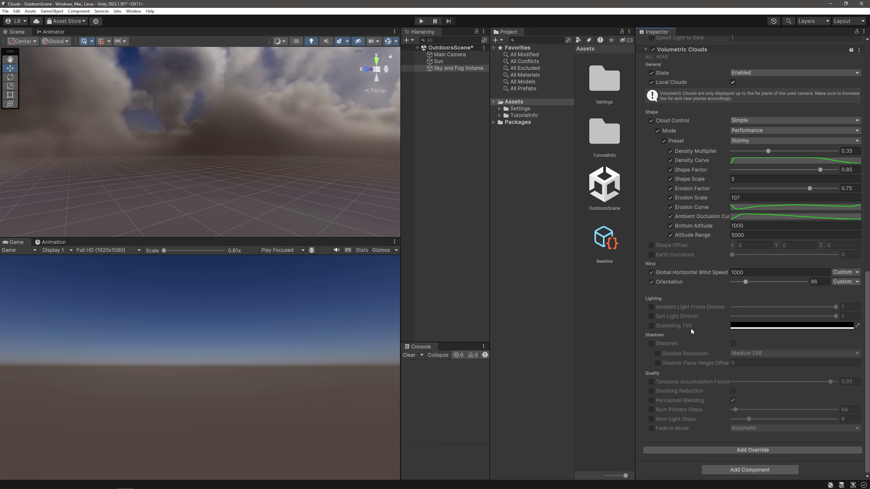
{"action": "right_click", "coordinate": [442, 148]}
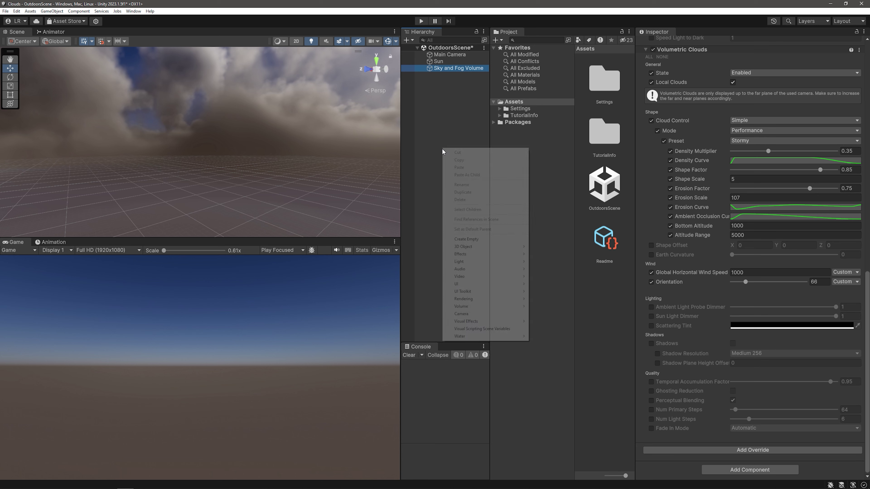
Step: Add a Plane to the scene, discarding an accidentally created Cube
{"action": "mouse_move", "coordinate": [502, 245]}
{"action": "left_click", "coordinate": [542, 247]}
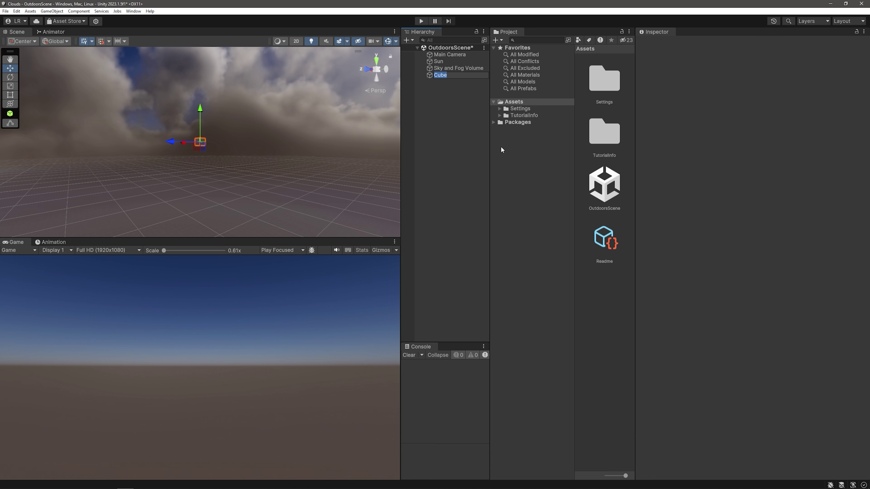
{"action": "key", "text": "Delete"}
{"action": "right_click", "coordinate": [441, 134]}
{"action": "mouse_move", "coordinate": [494, 232]}
{"action": "left_click", "coordinate": [548, 263]}
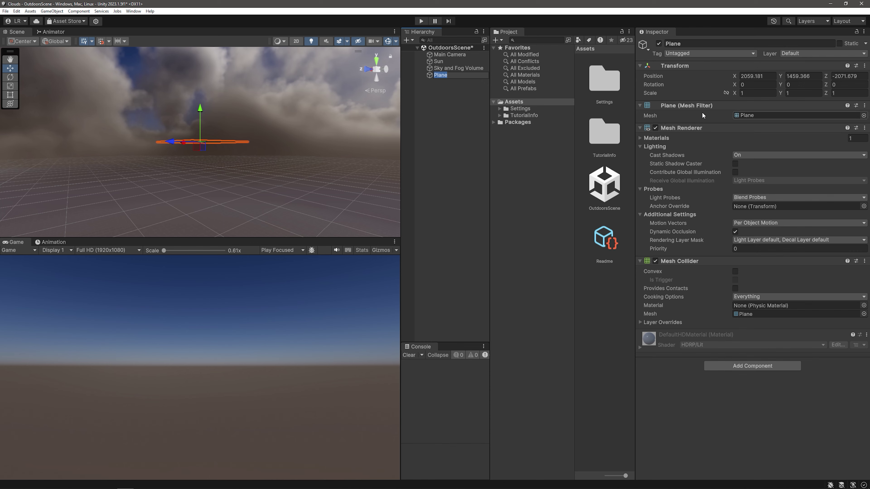
Step: Reset the Plane's Transform so it sits at the origin
{"action": "left_click", "coordinate": [755, 93]}
{"action": "left_click", "coordinate": [441, 61]}
{"action": "left_click", "coordinate": [449, 54]}
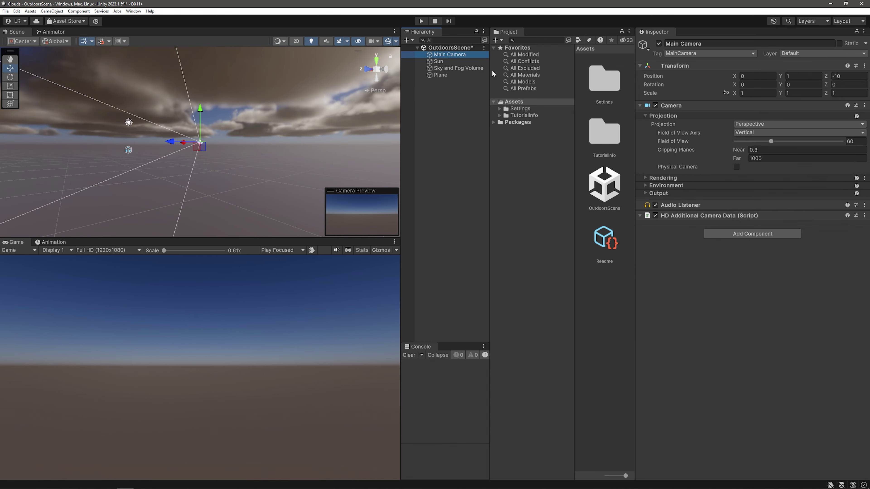
{"action": "left_click", "coordinate": [457, 74]}
{"action": "right_click", "coordinate": [725, 72]}
{"action": "left_click", "coordinate": [740, 74]}
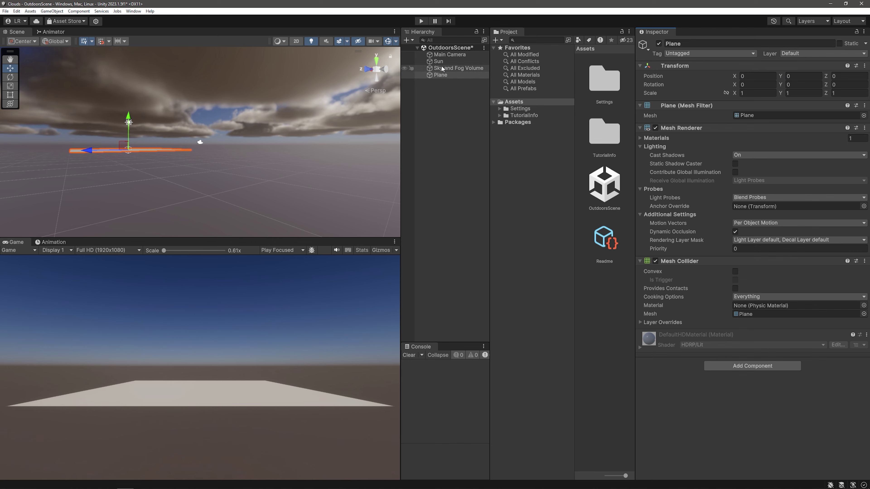
Step: Set the Plane's scale to 10 on X, Y and Z
{"action": "left_click", "coordinate": [450, 54]}
{"action": "left_click", "coordinate": [440, 75]}
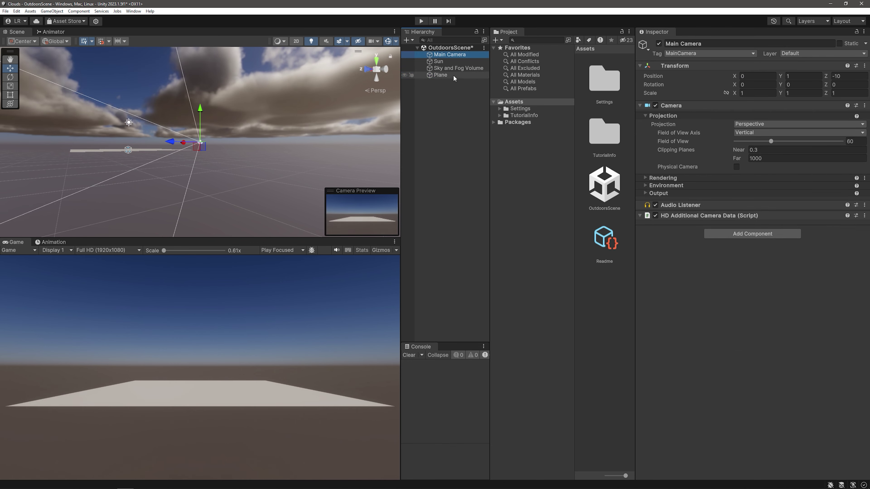
{"action": "left_click", "coordinate": [750, 93]}
{"action": "type", "text": "110"}
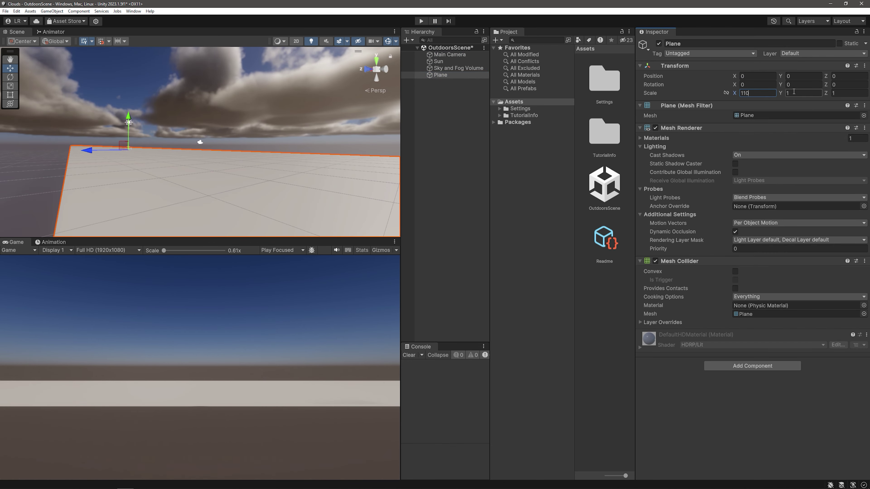
{"action": "left_click", "coordinate": [820, 93]}
{"action": "type", "text": "0"}
{"action": "key", "text": "Tab"}
{"action": "type", "text": "0"}
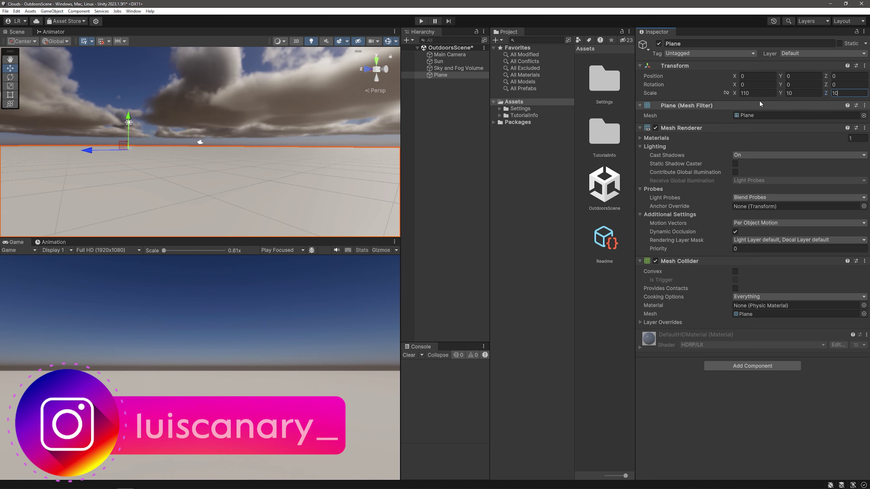
Step: Check the scaled Plane covers the floor, then select the Sky and Fog Volume
{"action": "left_click", "coordinate": [456, 127]}
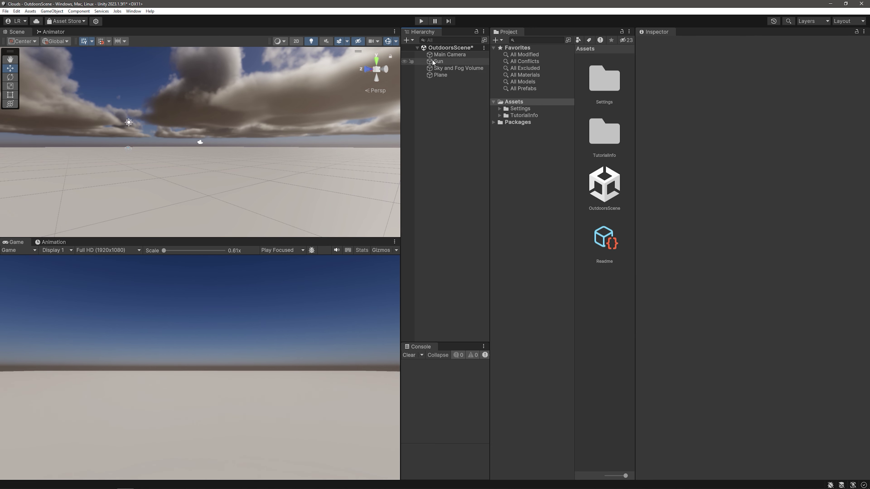
{"action": "left_click", "coordinate": [455, 68]}
{"action": "left_click", "coordinate": [441, 75]}
{"action": "left_click", "coordinate": [349, 281]}
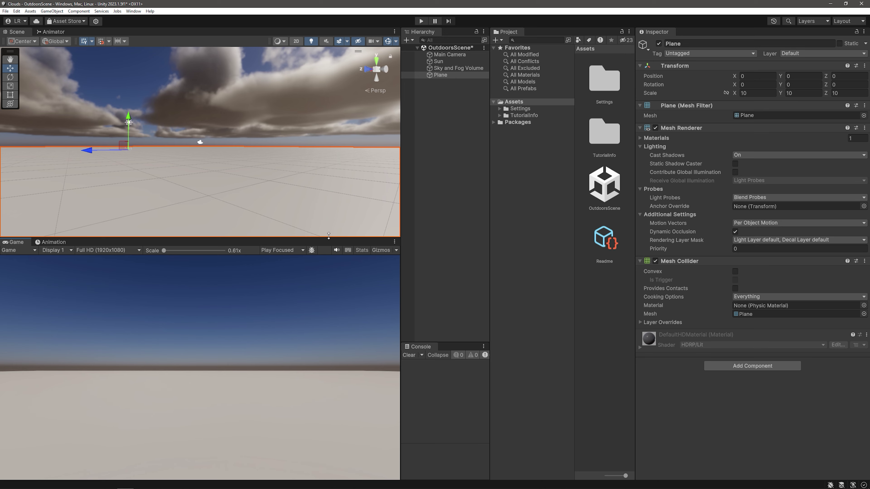
{"action": "left_click", "coordinate": [458, 68]}
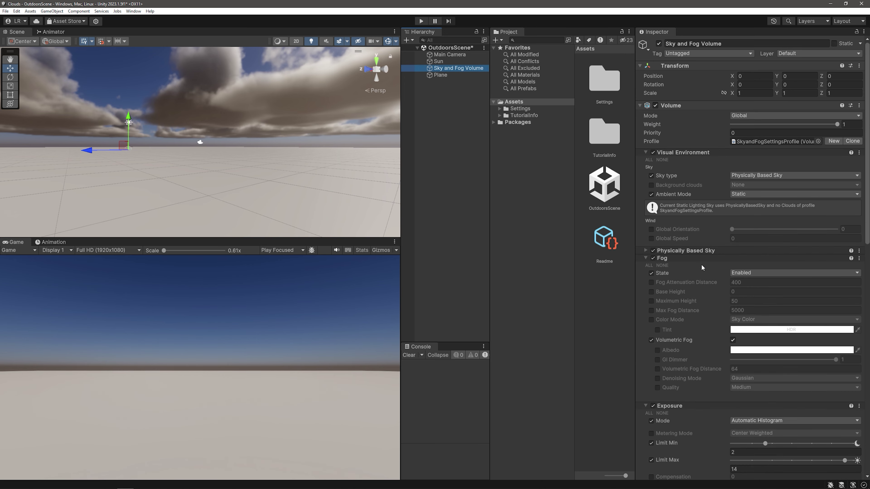
Step: Enable the Shadows option for the volumetric clouds
{"action": "scroll", "coordinate": [692, 292], "scroll_direction": "down", "scroll_amount": 5}
{"action": "scroll", "coordinate": [691, 292], "scroll_direction": "down", "scroll_amount": 5}
{"action": "scroll", "coordinate": [661, 300], "scroll_direction": "down", "scroll_amount": 5}
{"action": "left_click", "coordinate": [651, 344]}
{"action": "left_click", "coordinate": [733, 343]}
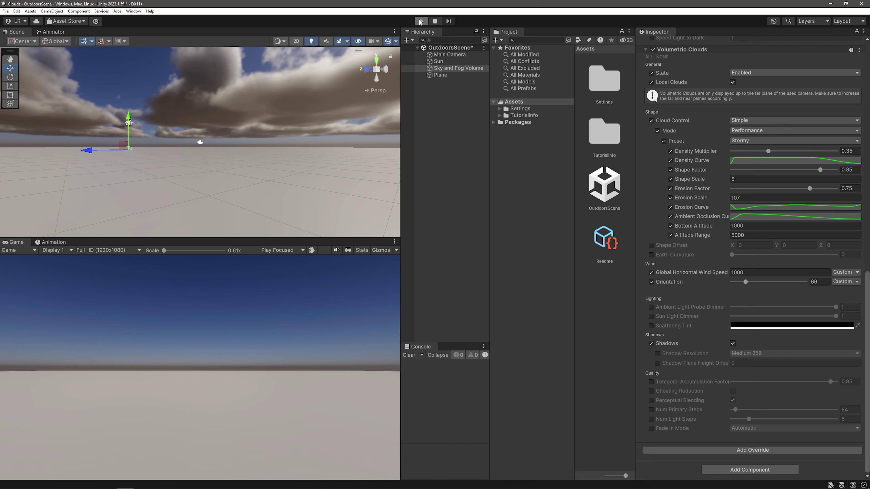
Step: Preview the cloud shadows in Play mode, then stop and review the Inspector settings
{"action": "left_click", "coordinate": [420, 21]}
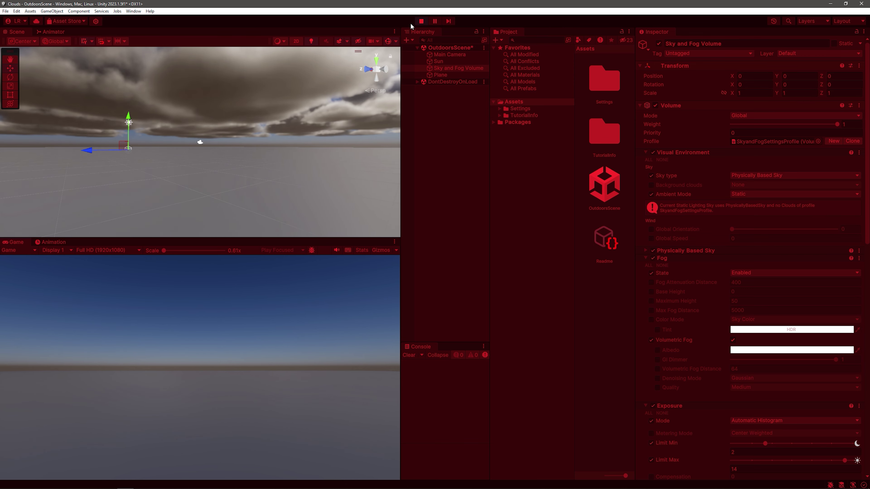
{"action": "left_click", "coordinate": [423, 23]}
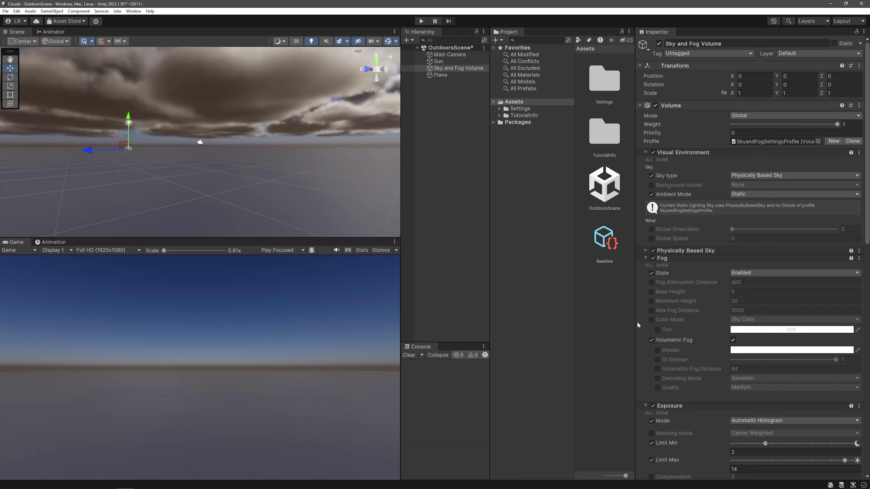
{"action": "scroll", "coordinate": [704, 301], "scroll_direction": "down", "scroll_amount": 5}
{"action": "scroll", "coordinate": [704, 295], "scroll_direction": "down", "scroll_amount": 5}
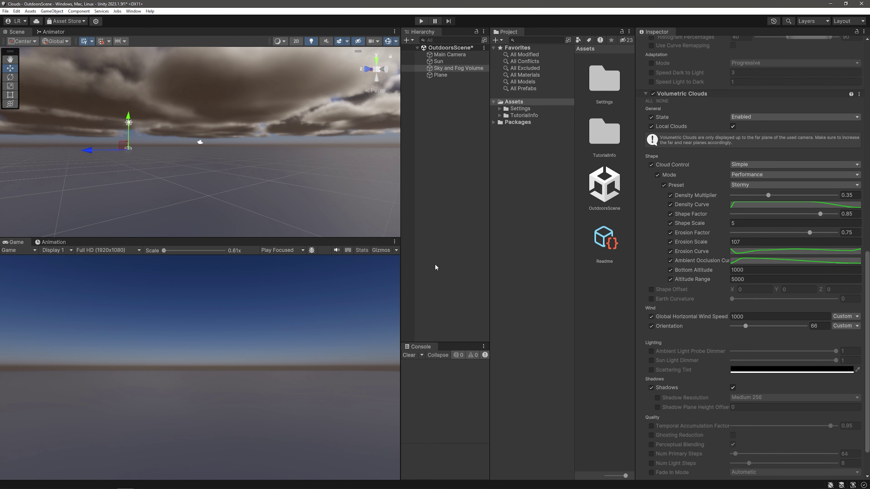
{"action": "scroll", "coordinate": [661, 328], "scroll_direction": "down", "scroll_amount": 3}
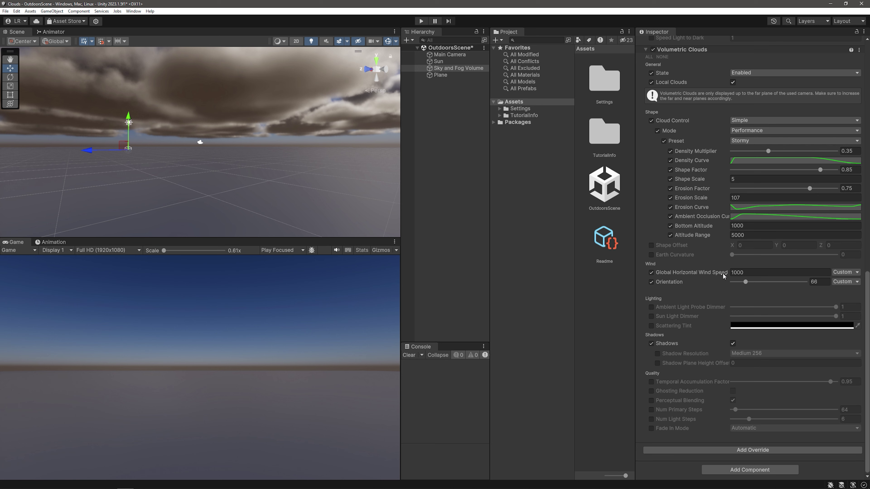
{"action": "scroll", "coordinate": [699, 206], "scroll_direction": "up", "scroll_amount": 2}
{"action": "scroll", "coordinate": [678, 163], "scroll_direction": "up", "scroll_amount": 3}
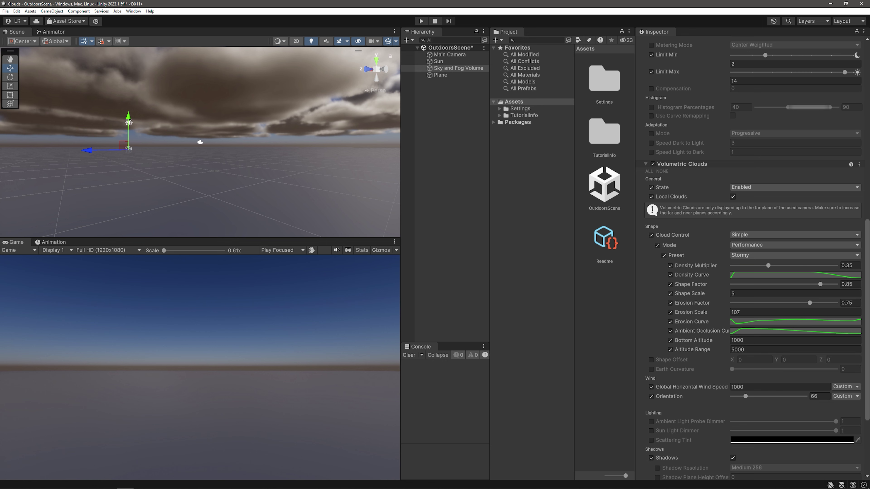
Step: Disable the Volumetric Clouds override and add a Cloud Layer override via a 'clou' search
{"action": "left_click", "coordinate": [653, 164]}
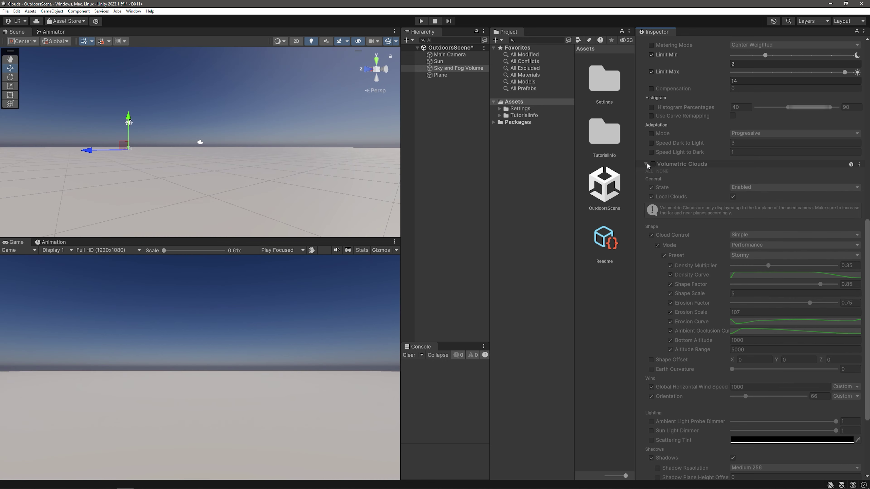
{"action": "left_click", "coordinate": [646, 163]}
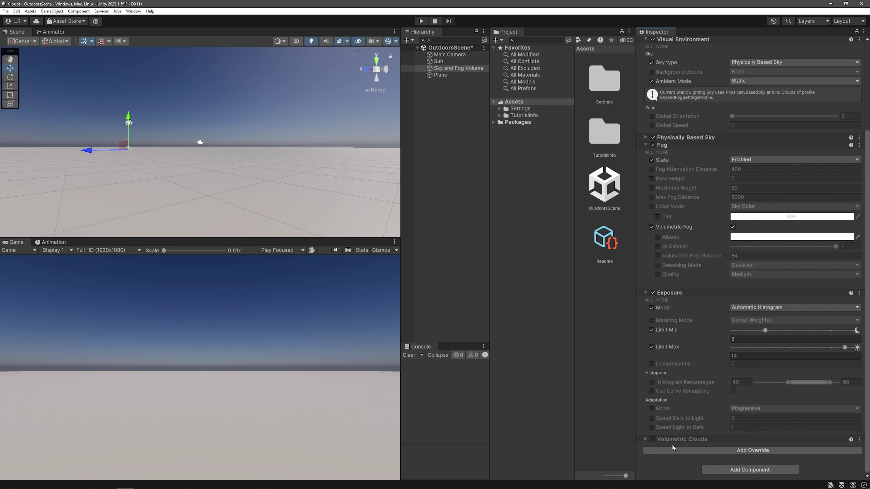
{"action": "left_click", "coordinate": [701, 450]}
{"action": "type", "text": "clou"}
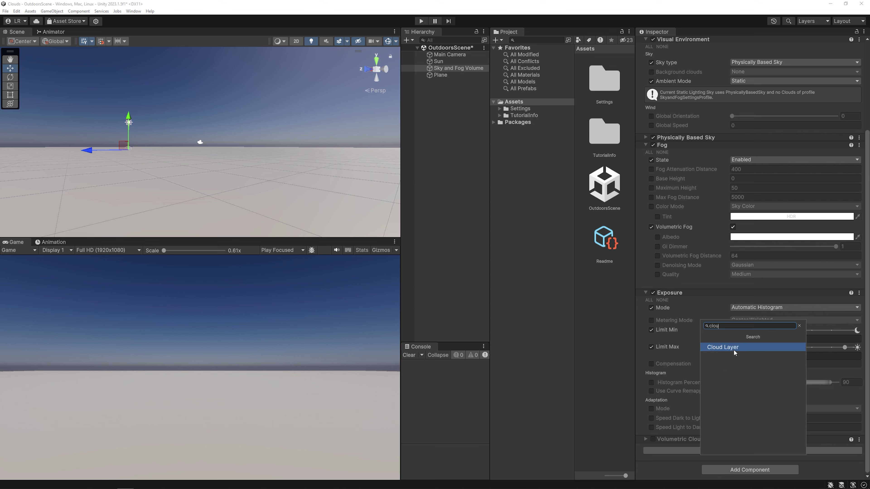
{"action": "left_click", "coordinate": [733, 349]}
Step: Enable the Background clouds override in Visual Environment
{"action": "scroll", "coordinate": [670, 328], "scroll_direction": "down", "scroll_amount": 2}
{"action": "scroll", "coordinate": [671, 329], "scroll_direction": "down", "scroll_amount": 2}
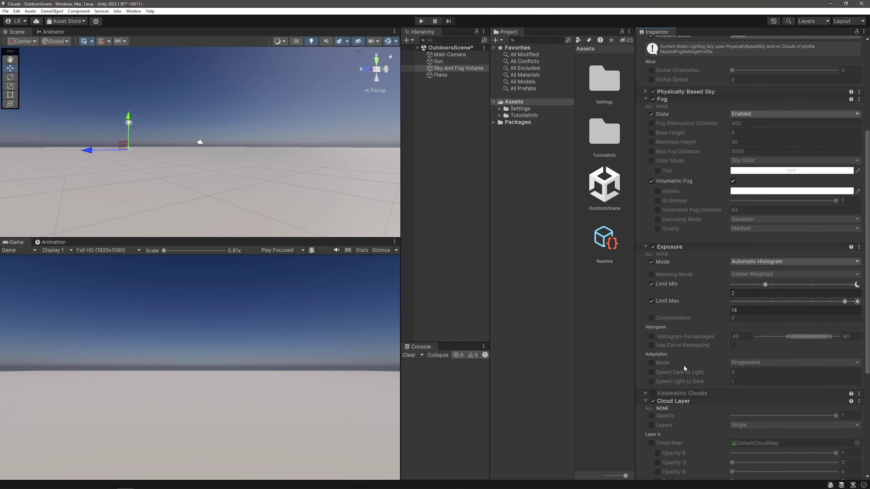
{"action": "scroll", "coordinate": [682, 371], "scroll_direction": "down", "scroll_amount": 3}
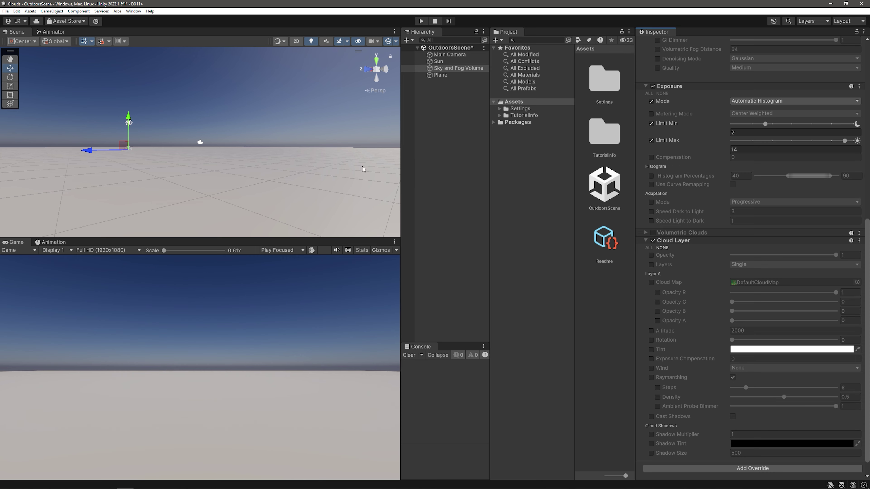
{"action": "scroll", "coordinate": [732, 154], "scroll_direction": "up", "scroll_amount": 10}
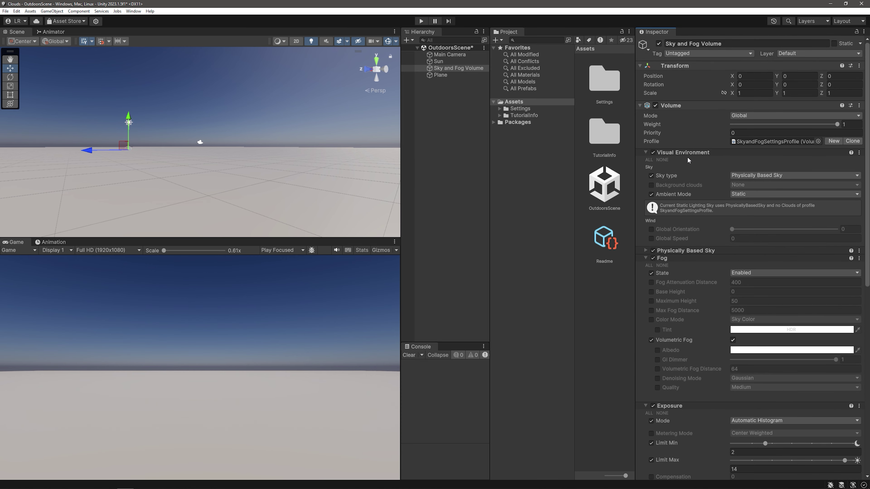
{"action": "left_click", "coordinate": [651, 185]}
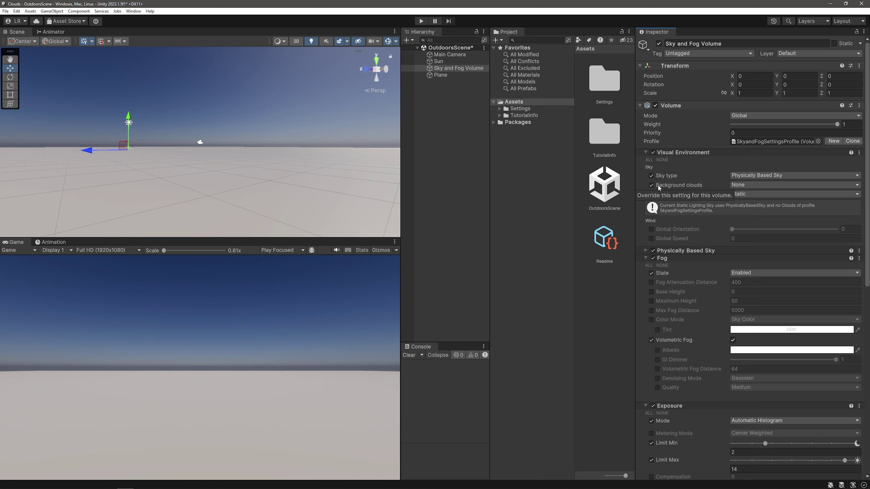
Step: Set Background clouds to Cloud Layer and view the result in the Scene view
{"action": "left_click", "coordinate": [755, 187]}
{"action": "left_click", "coordinate": [753, 204]}
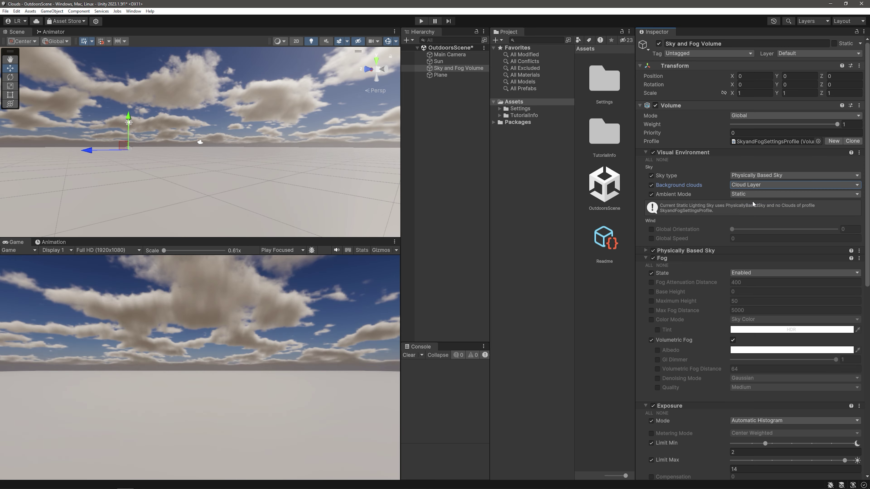
{"action": "right_click_drag", "start_coordinate": [379, 160], "coordinate": [280, 135]}
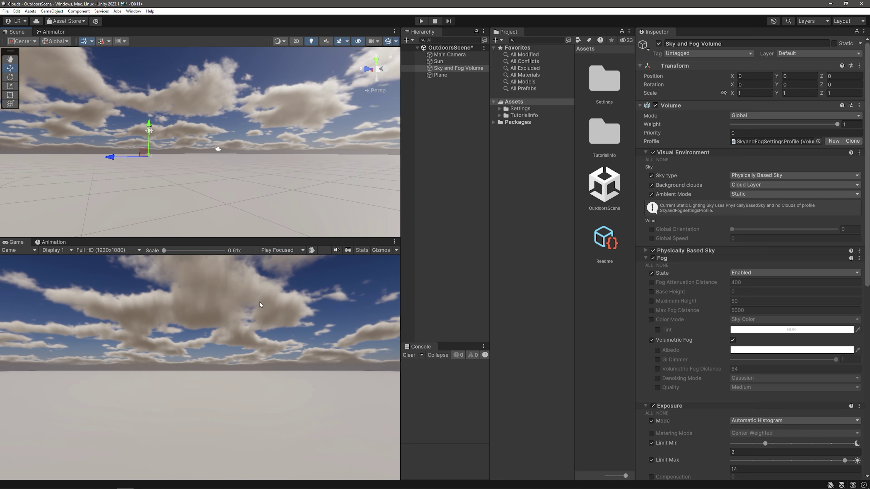
{"action": "right_click_drag", "start_coordinate": [206, 155], "coordinate": [260, 130]}
{"action": "scroll", "coordinate": [668, 252], "scroll_direction": "down", "scroll_amount": 5}
{"action": "scroll", "coordinate": [669, 252], "scroll_direction": "down", "scroll_amount": 4}
{"action": "scroll", "coordinate": [671, 255], "scroll_direction": "down", "scroll_amount": 3}
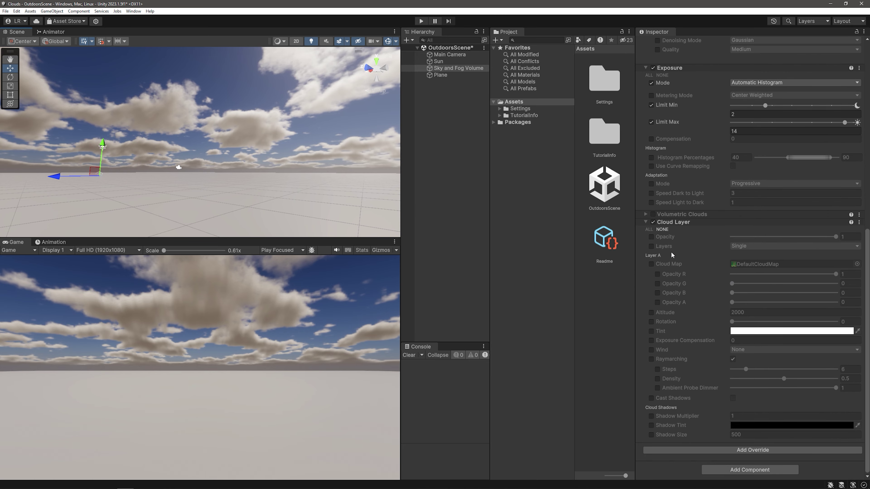
Step: Override and nudge the Cloud Layer opacity, leaving the altitude override off
{"action": "left_click", "coordinate": [651, 237]}
{"action": "mouse_move", "coordinate": [835, 237]}
{"action": "left_mouse_down"}
{"action": "mouse_move", "coordinate": [758, 236]}
{"action": "mouse_move", "coordinate": [845, 233]}
{"action": "left_mouse_up"}
{"action": "left_click", "coordinate": [652, 312]}
{"action": "left_click", "coordinate": [651, 312]}
Step: Override the Cloud Layer tint with pure red (FF0000)
{"action": "left_click", "coordinate": [651, 331]}
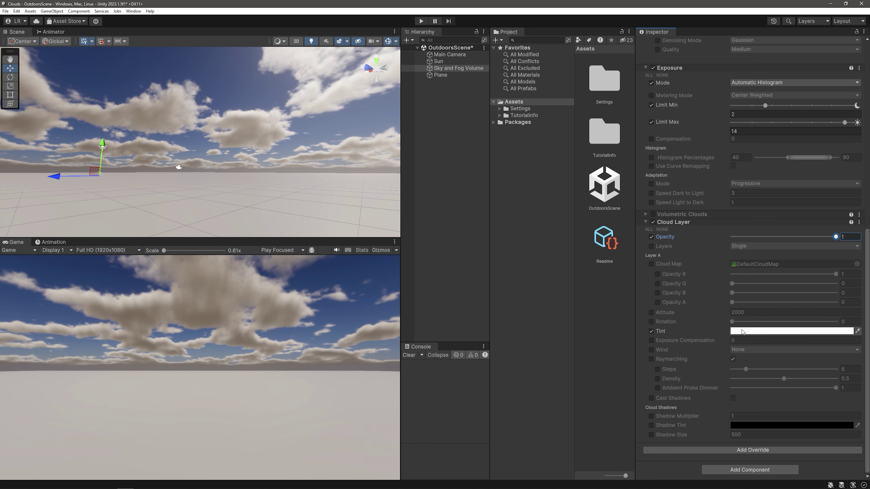
{"action": "left_click", "coordinate": [771, 331]}
{"action": "left_click_drag", "start_coordinate": [798, 346], "coordinate": [829, 326]}
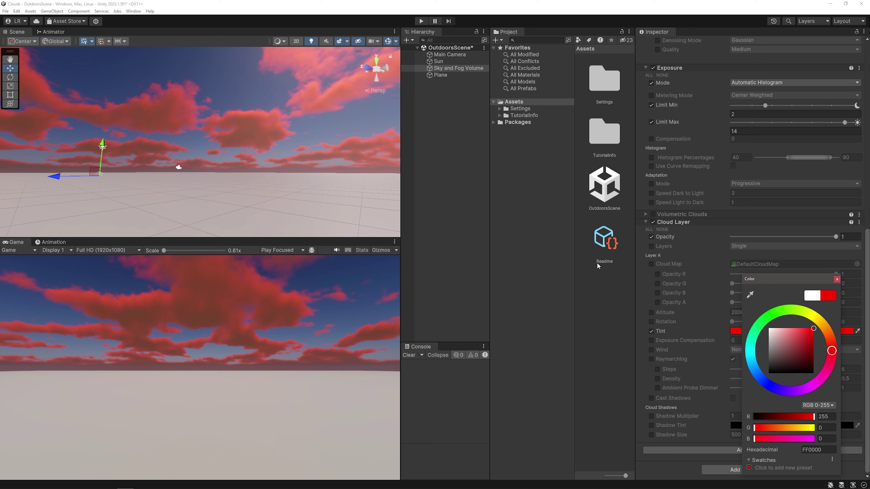
{"action": "left_click", "coordinate": [836, 279]}
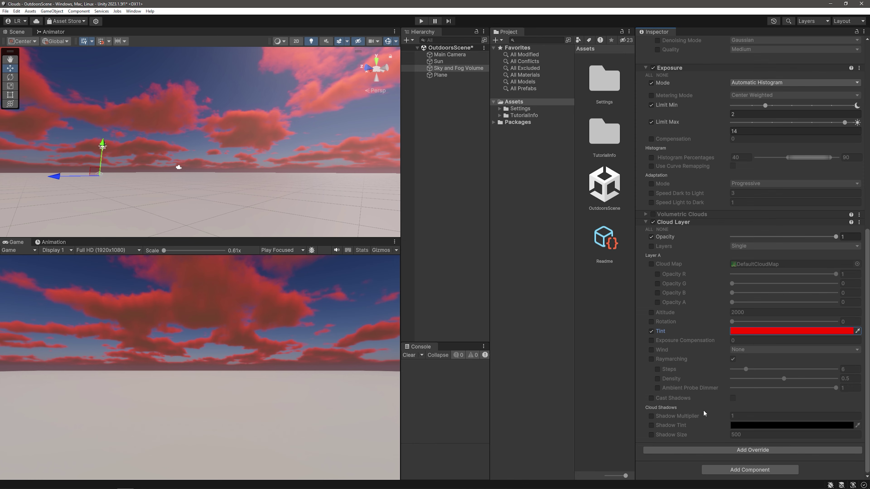
{"action": "mouse_move", "coordinate": [297, 143]}
{"action": "right_mouse_down"}
{"action": "mouse_move", "coordinate": [290, 147]}
{"action": "mouse_move", "coordinate": [306, 147]}
{"action": "right_mouse_up"}
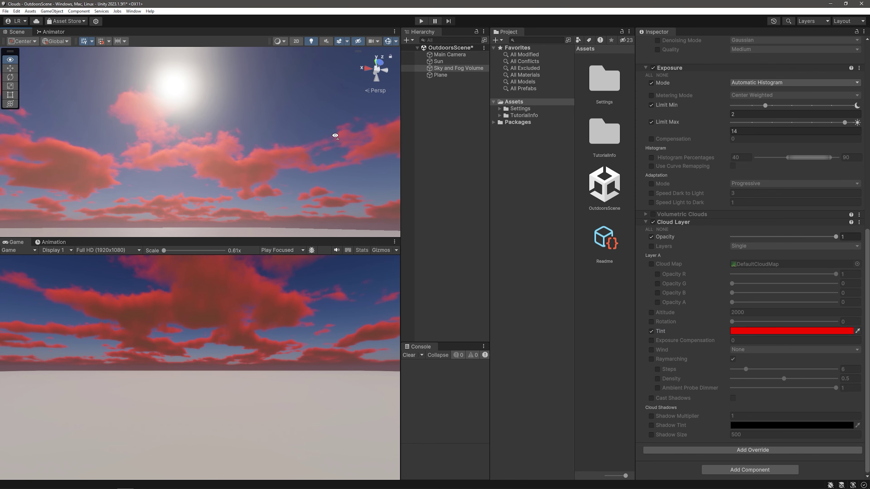
{"action": "mouse_move", "coordinate": [305, 146]}
{"action": "right_mouse_down"}
{"action": "mouse_move", "coordinate": [289, 150]}
{"action": "mouse_move", "coordinate": [258, 121]}
{"action": "right_mouse_up"}
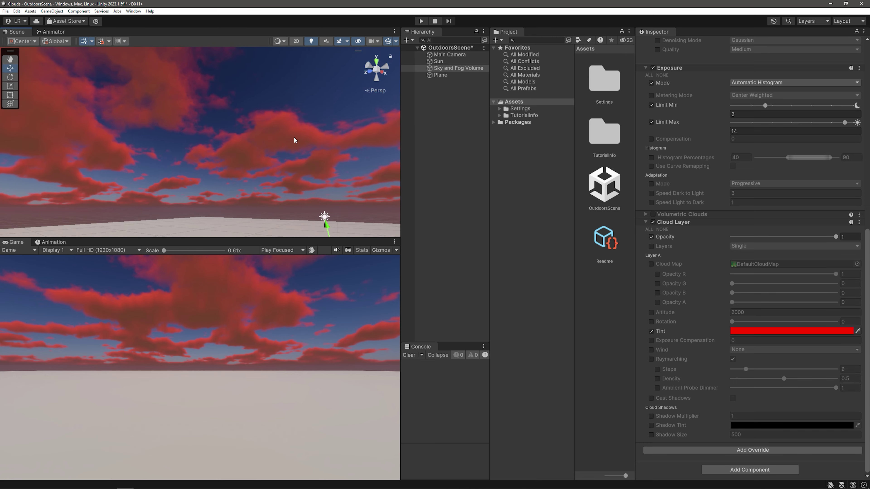
{"action": "right_click_drag", "start_coordinate": [257, 122], "coordinate": [279, 174]}
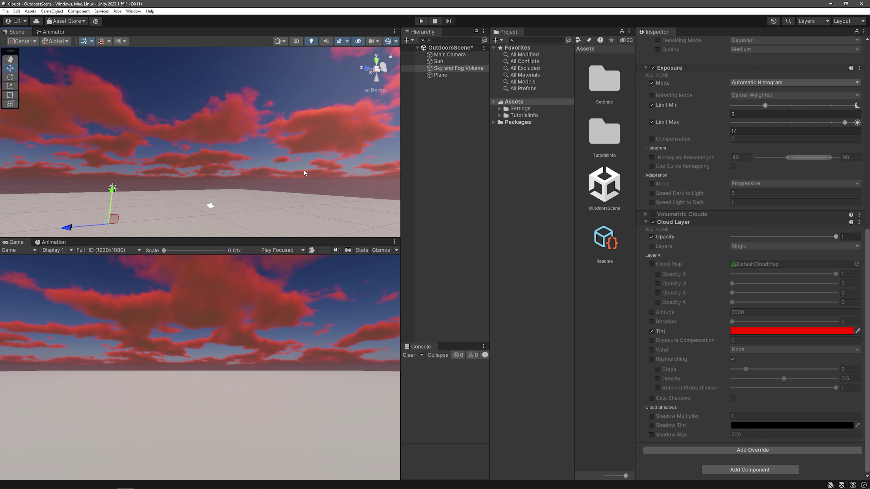
{"action": "right_click_drag", "start_coordinate": [288, 181], "coordinate": [247, 144]}
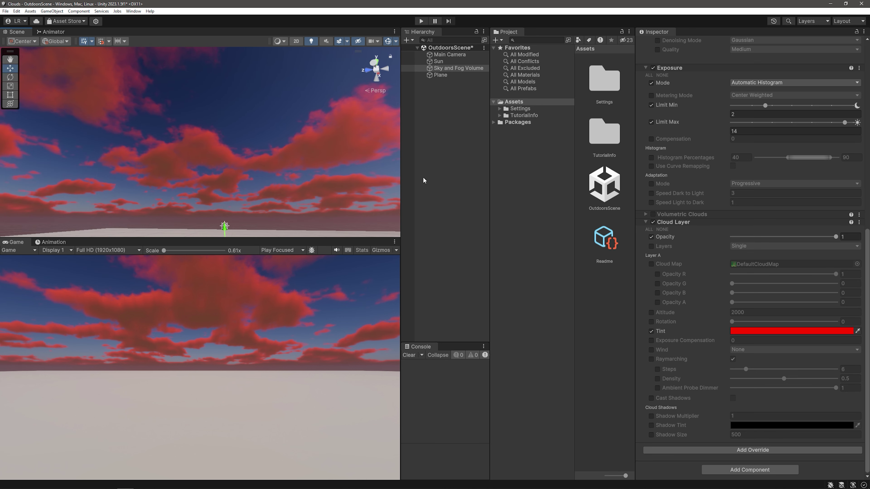
{"action": "left_click", "coordinate": [438, 61]}
{"action": "left_click", "coordinate": [452, 68]}
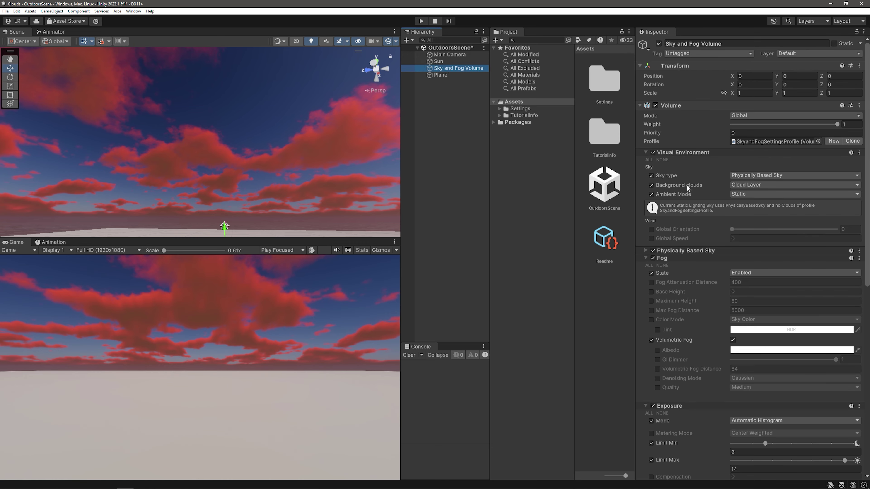